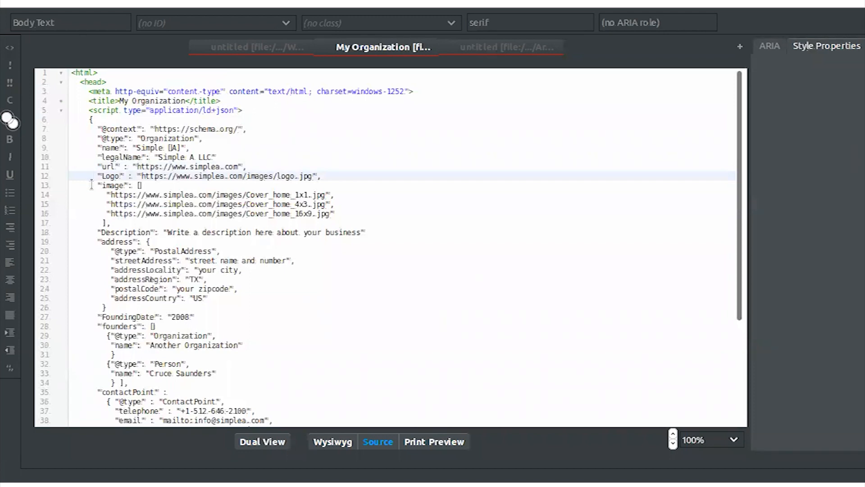
# - Examine the image URLs, postal address fields and founders entries in the Organization JSON-LD markup
pyautogui.moveTo(89, 194); pyautogui.dragTo(357, 215)
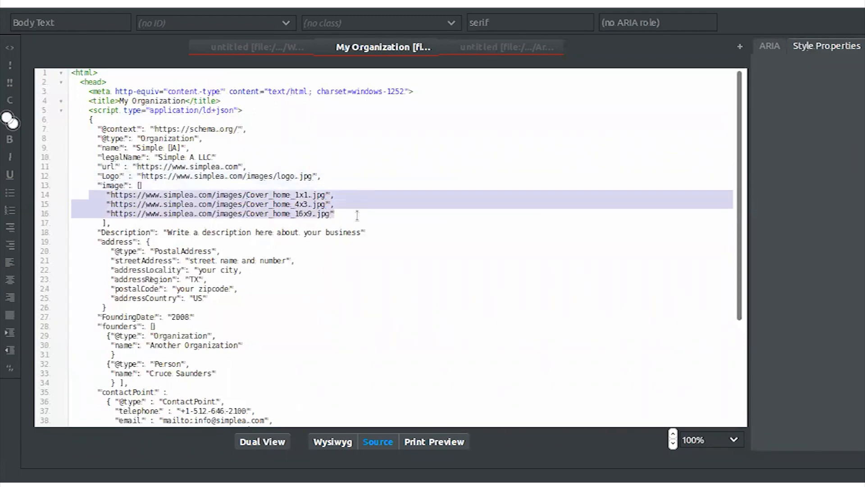
pyautogui.click(296, 203)
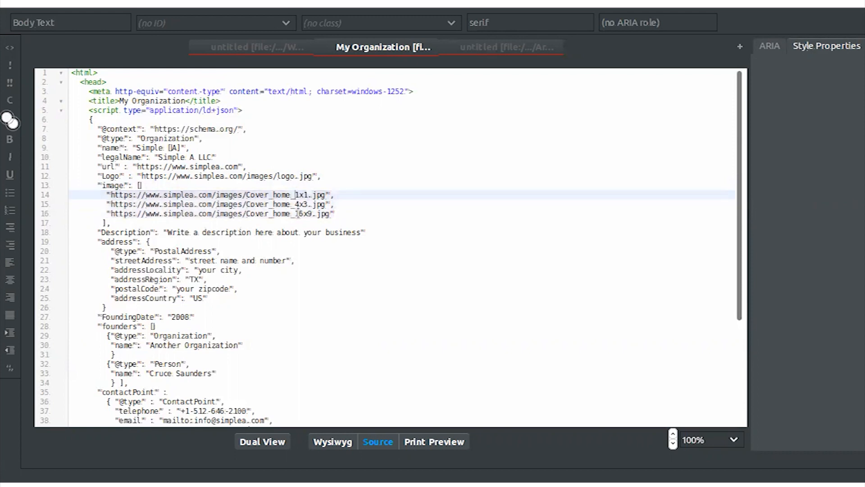
pyautogui.moveTo(110, 204); pyautogui.dragTo(97, 195)
pyautogui.scroll(-1, 382, 247)
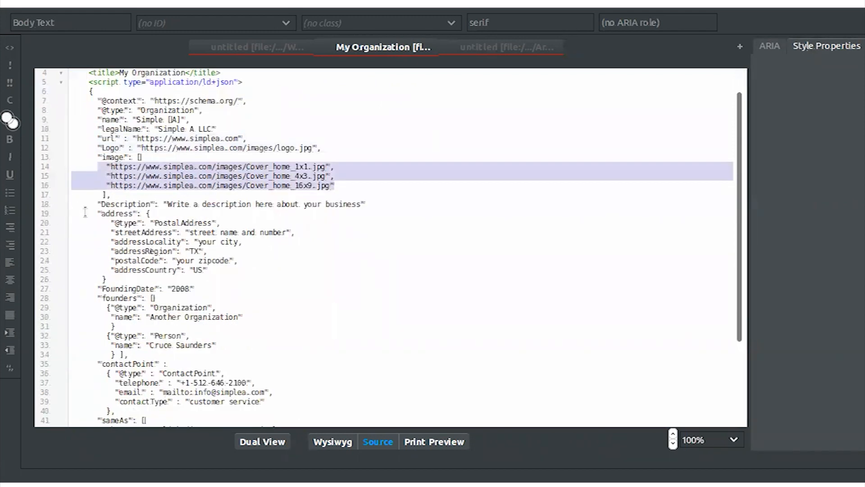
pyautogui.click(188, 223)
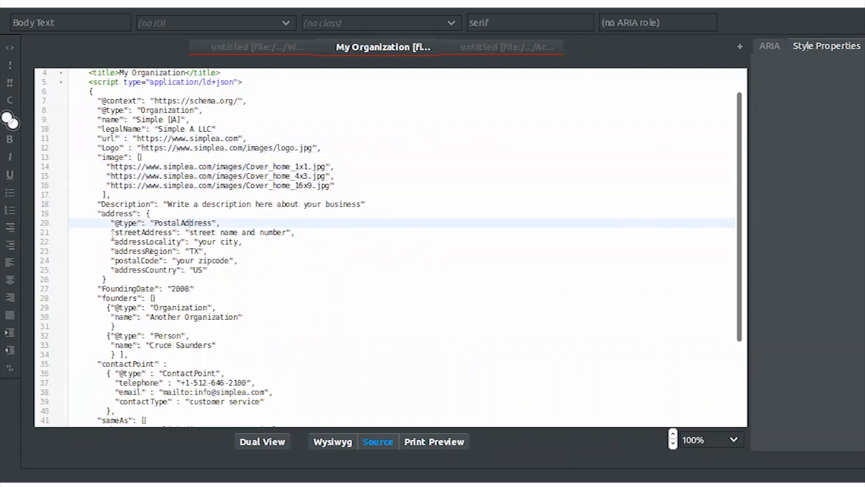
pyautogui.moveTo(101, 228); pyautogui.dragTo(216, 259)
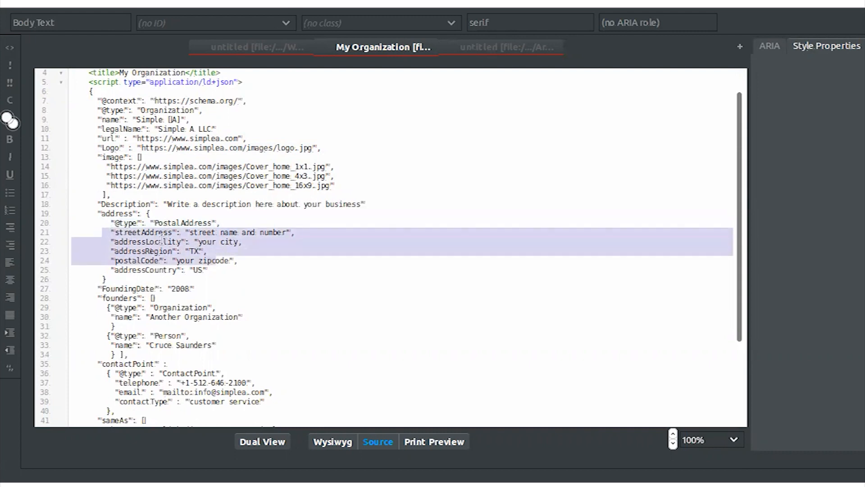
pyautogui.click(161, 239)
pyautogui.click(158, 252)
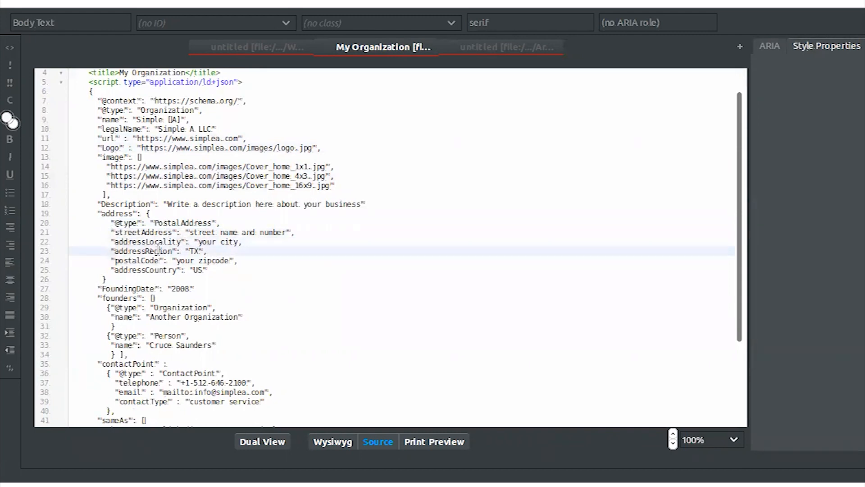
pyautogui.click(147, 261)
pyautogui.click(227, 269)
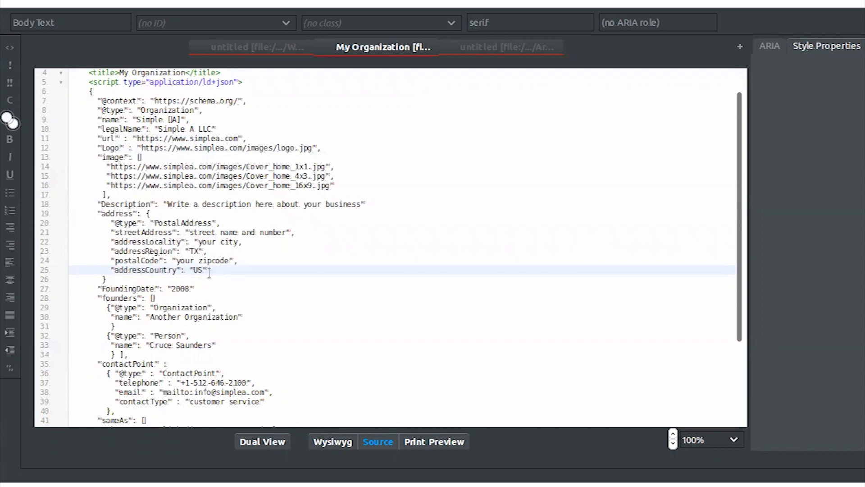
pyautogui.scroll(-2, 205, 275)
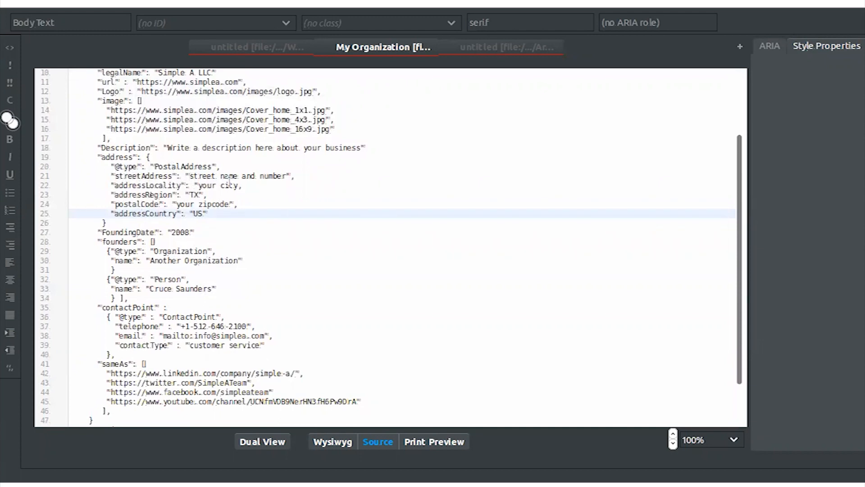
pyautogui.scroll(-2, 313, 246)
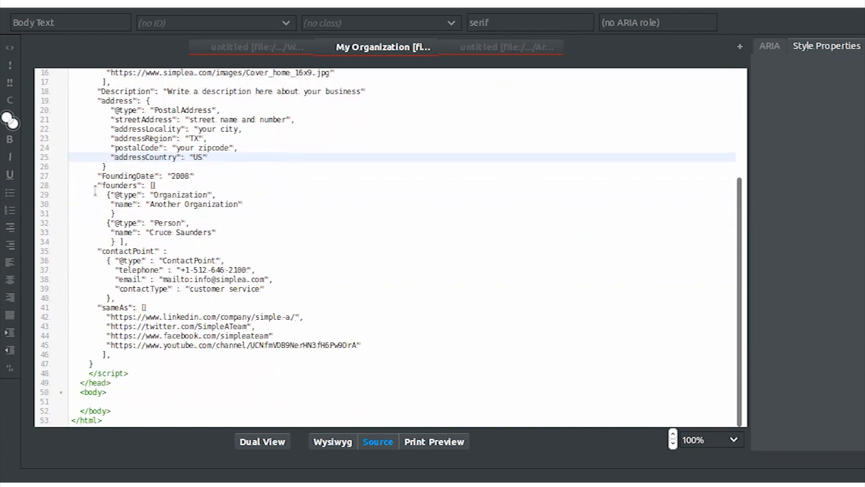
# - Examine the contactPoint block of the markup, including its telephone, email and contactType fields
pyautogui.moveTo(84, 250); pyautogui.dragTo(282, 295)
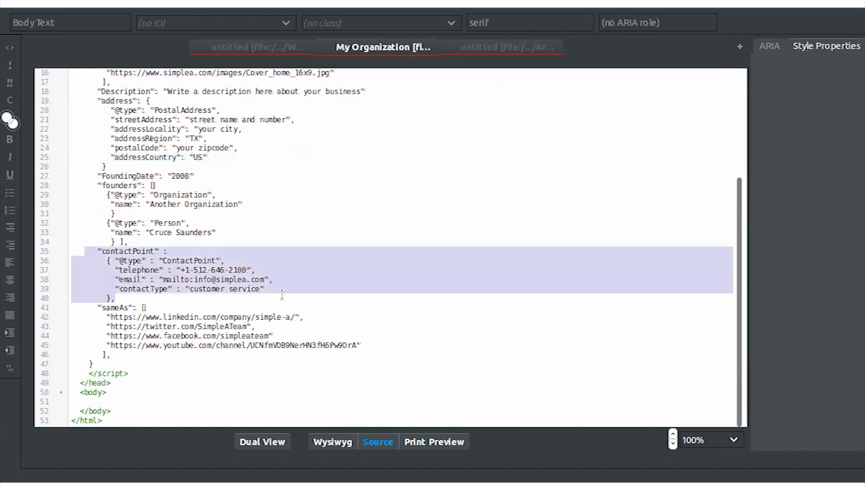
pyautogui.click(325, 281)
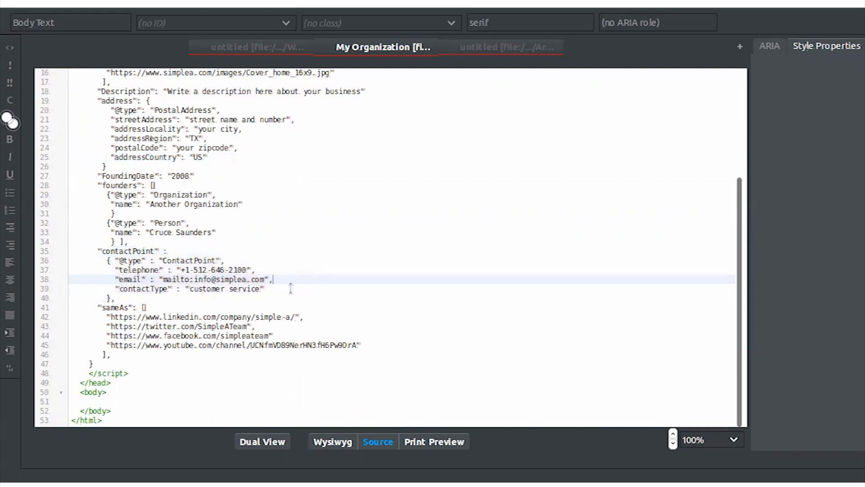
pyautogui.moveTo(114, 267); pyautogui.dragTo(287, 277)
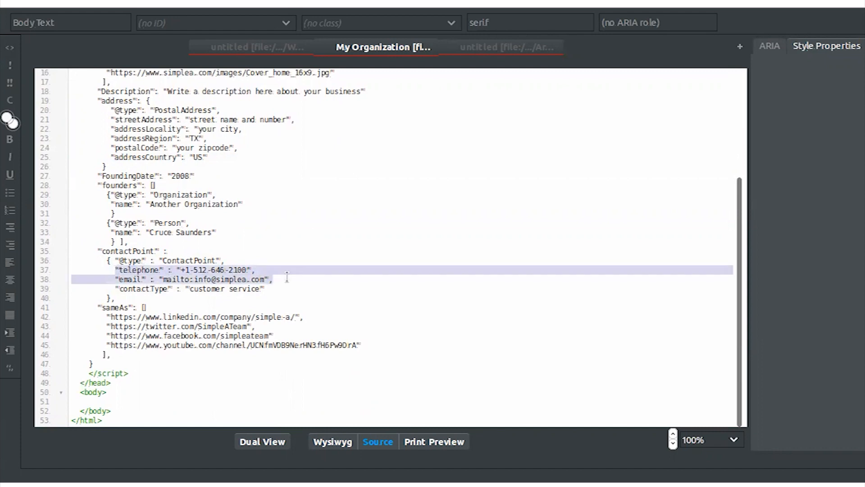
pyautogui.scroll(4, 158, 126)
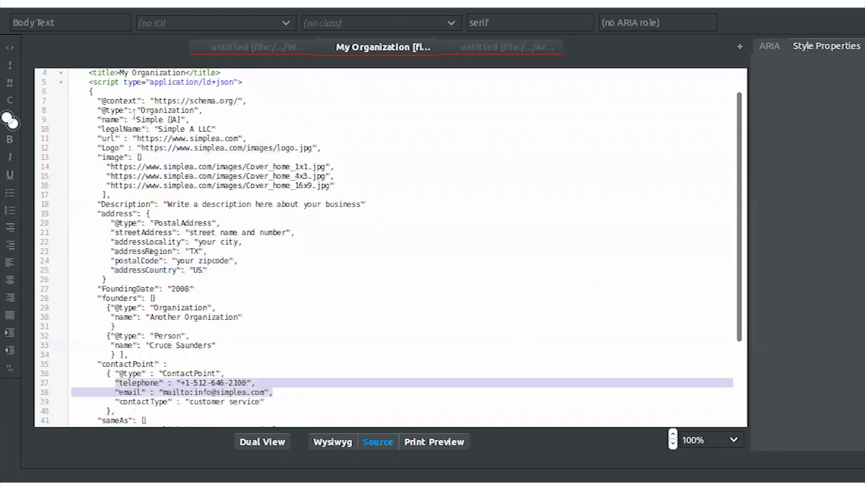
pyautogui.scroll(-2, 228, 108)
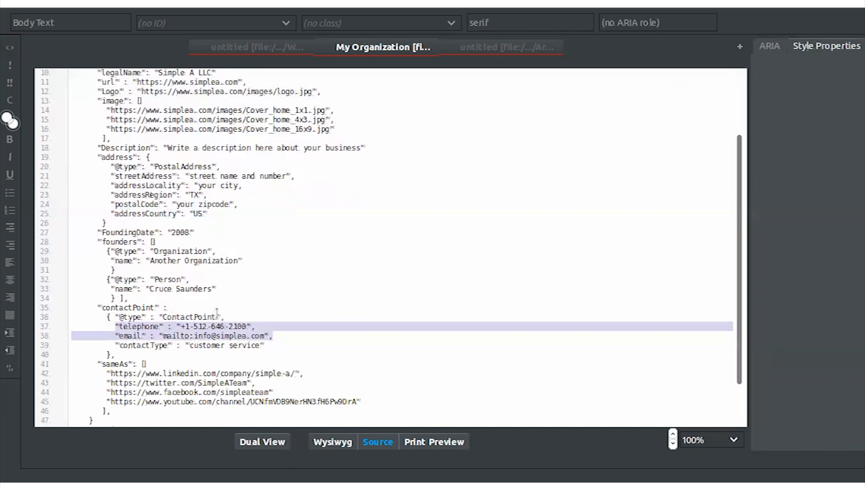
pyautogui.scroll(-1, 329, 312)
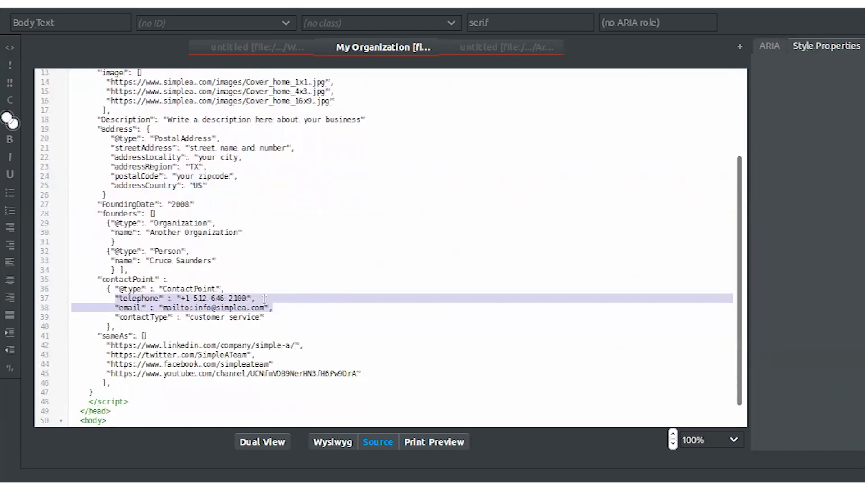
pyautogui.click(134, 298)
pyautogui.click(146, 307)
pyautogui.moveTo(274, 318); pyautogui.dragTo(94, 280)
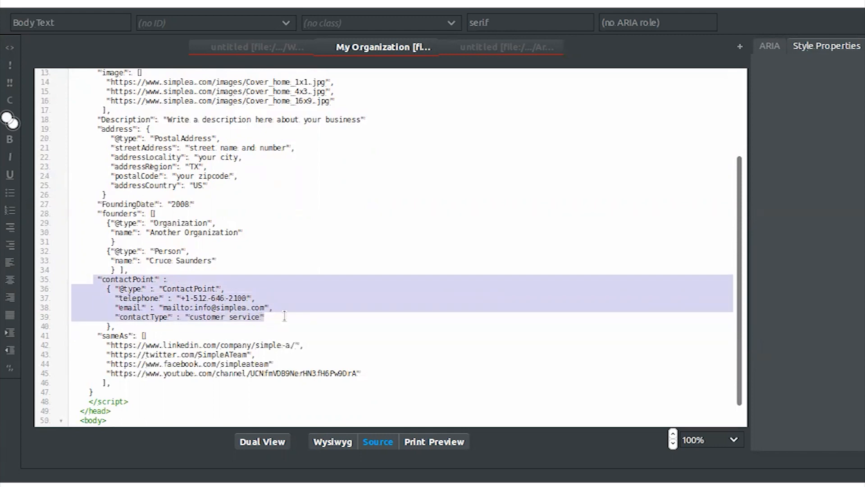
pyautogui.click(284, 315)
pyautogui.moveTo(266, 317); pyautogui.dragTo(181, 319)
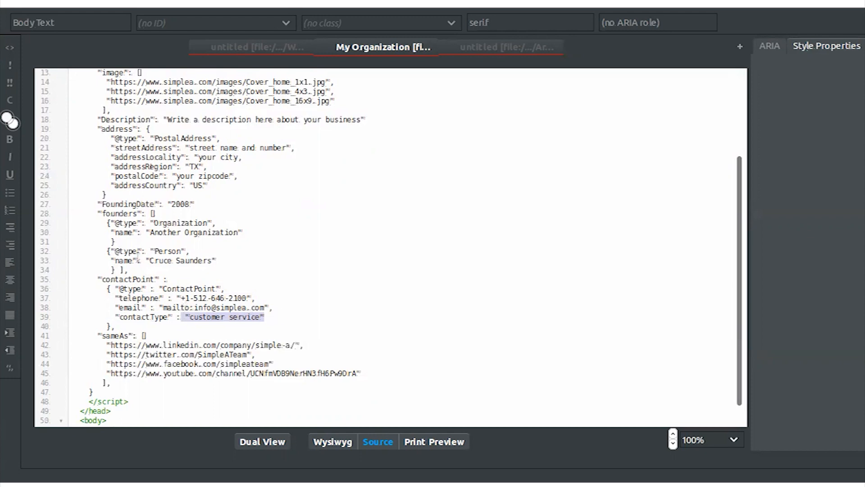
# - Review the contactPoint block once more along with the sameAs list of social profile links
pyautogui.click(133, 289)
pyautogui.click(95, 280)
pyautogui.moveTo(94, 280); pyautogui.dragTo(243, 307)
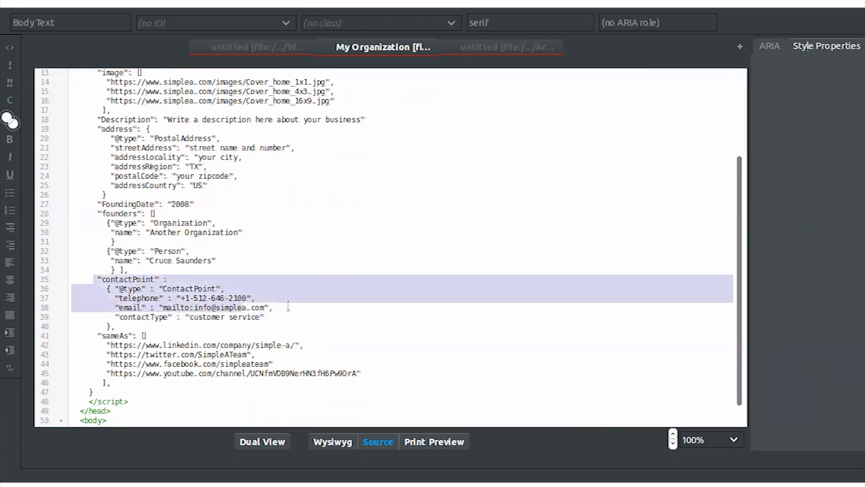
pyautogui.click(274, 308)
pyautogui.write(',')
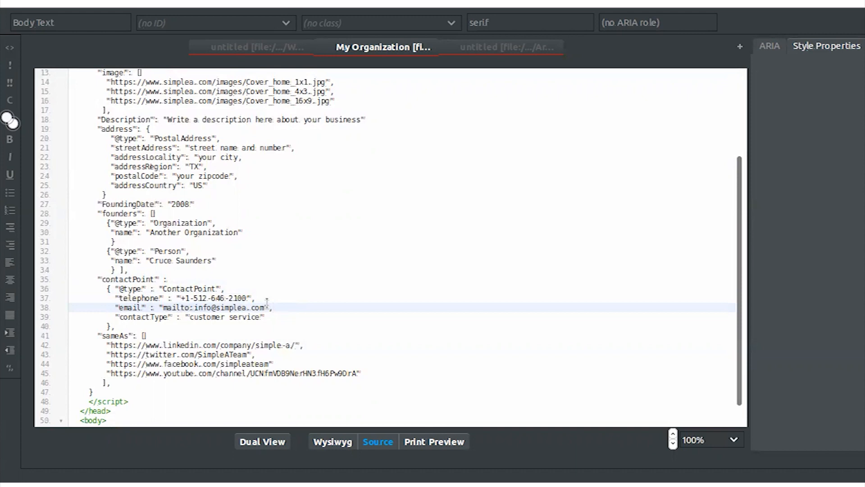
pyautogui.scroll(3, 238, 315)
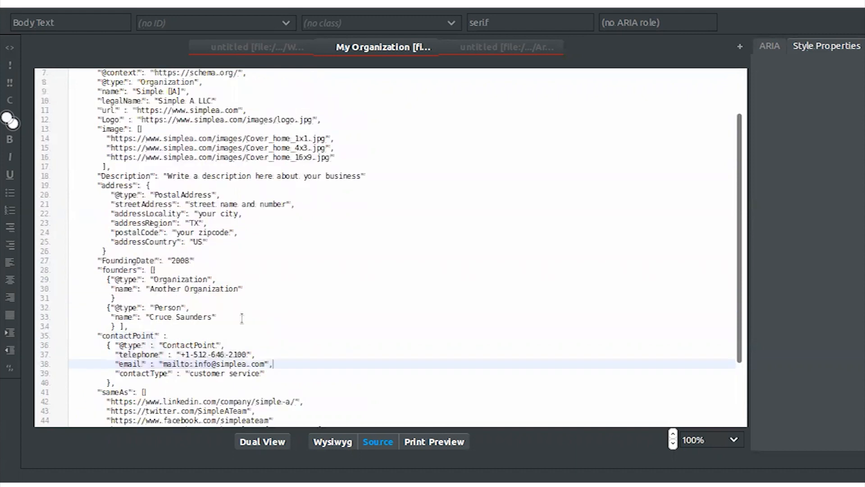
pyautogui.scroll(-4, 235, 207)
pyautogui.moveTo(141, 308); pyautogui.dragTo(377, 346)
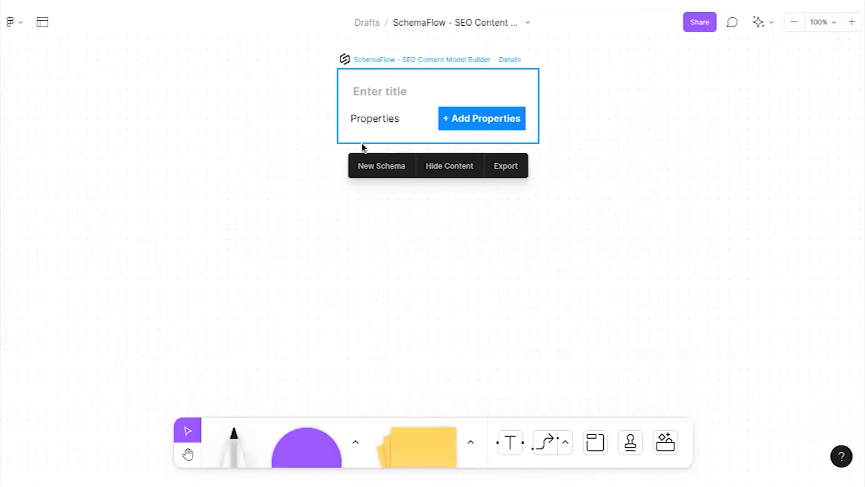
# - In the SchemaFlow widget in FigJam, start adding properties and choose Organization as the schema type
pyautogui.click(457, 120)
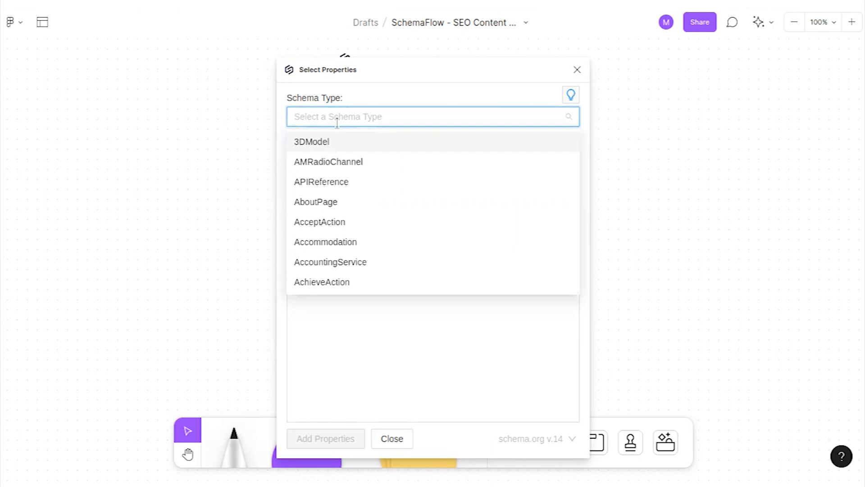
pyautogui.write('or')
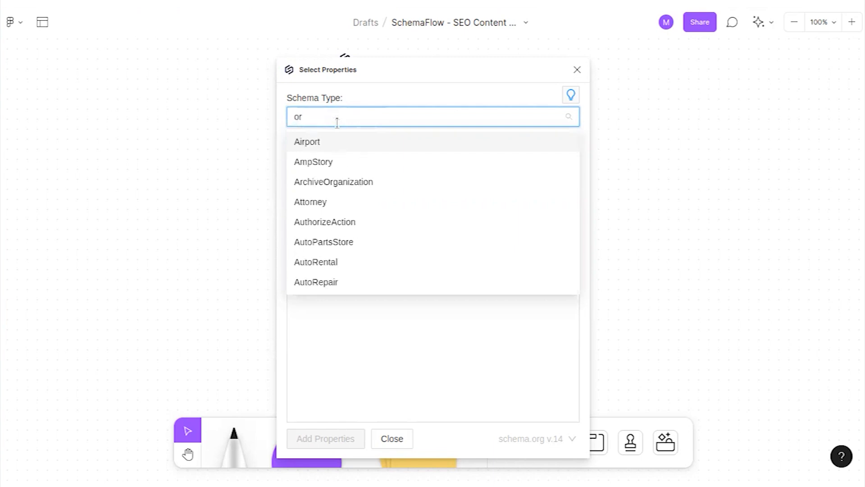
pyautogui.write('g')
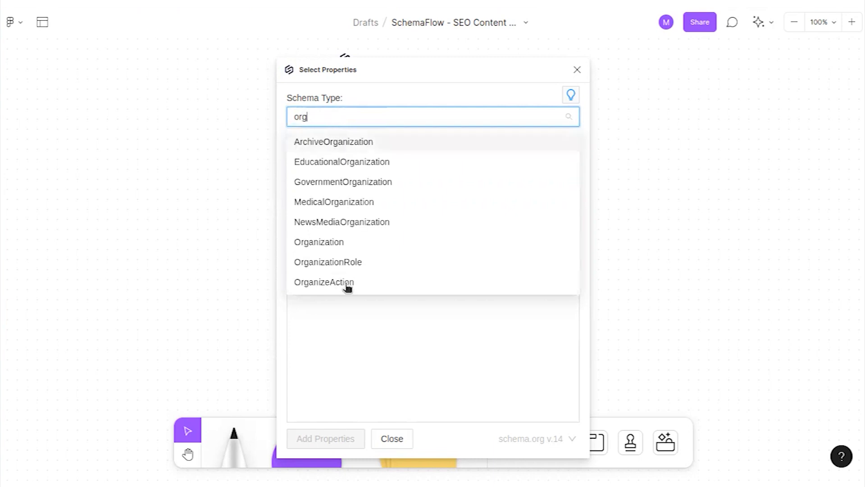
pyautogui.click(329, 244)
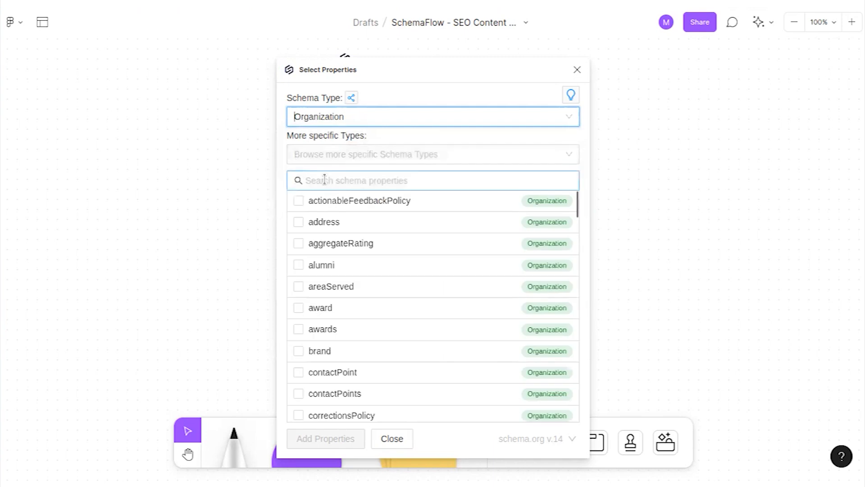
# - Find the name-related schema properties and select legalName and name
pyautogui.click(324, 180)
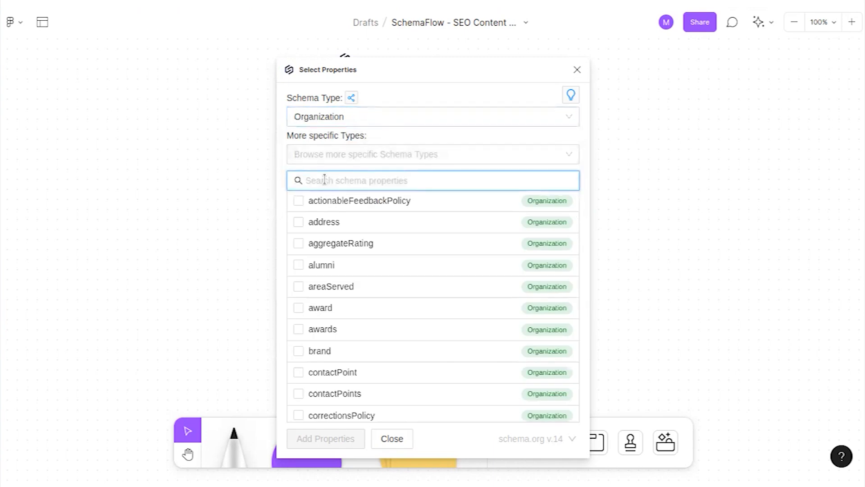
pyautogui.write('name')
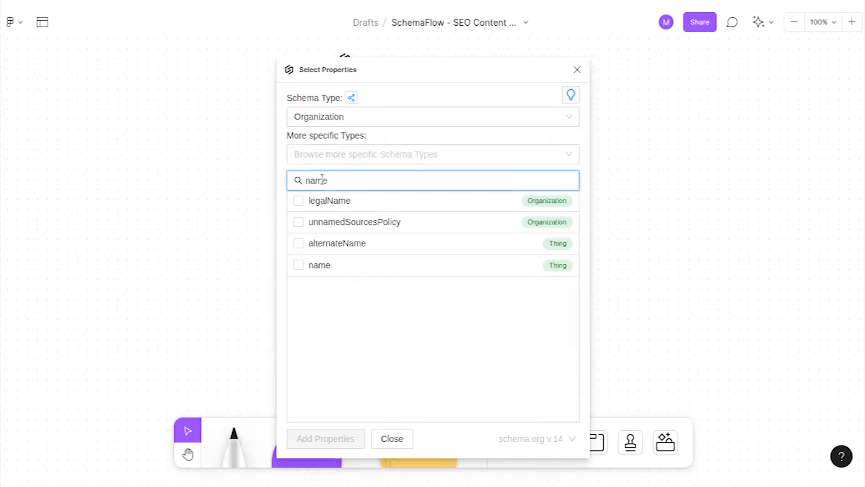
pyautogui.click(298, 201)
pyautogui.click(298, 264)
# - Replace the property search with "url" and select the url property
pyautogui.doubleClick(313, 181)
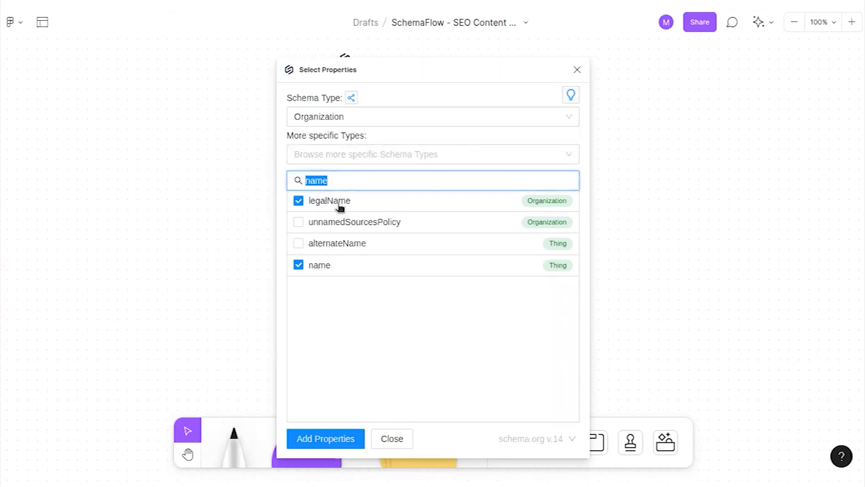
pyautogui.moveTo(350, 178); pyautogui.dragTo(292, 178)
pyautogui.press('BackSpace')
pyautogui.write('url')
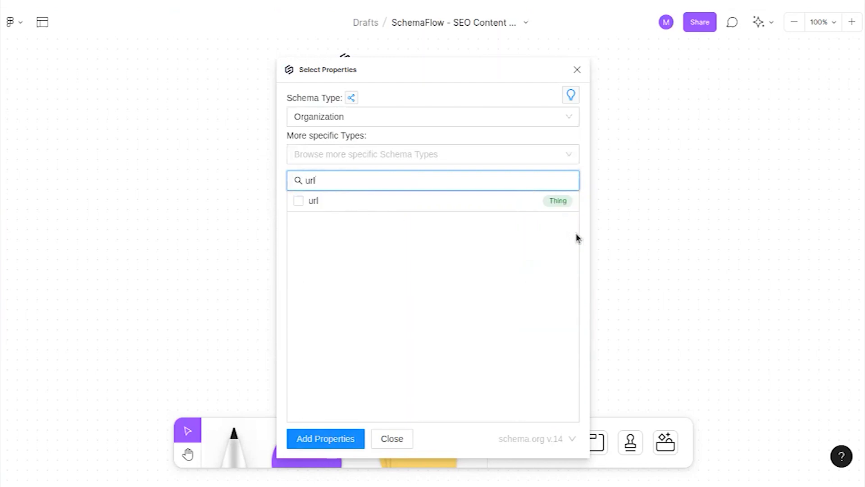
pyautogui.click(299, 202)
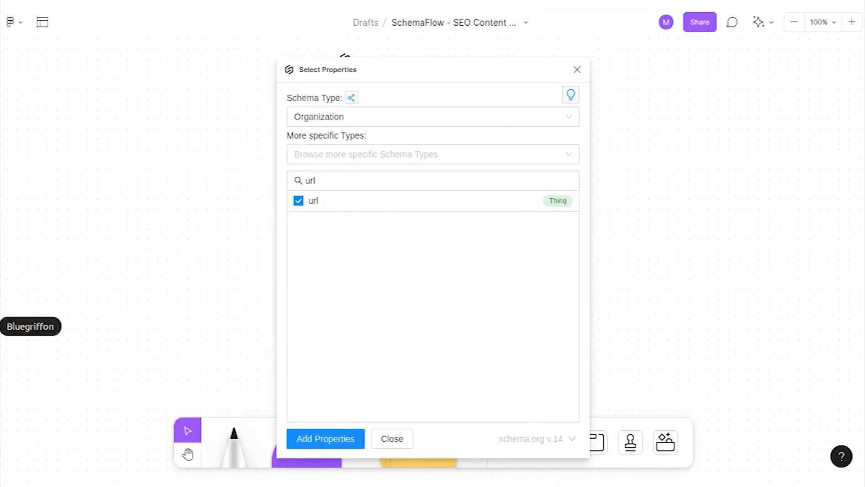
# - Consult the Organization markup in BlueGriffon and, back in SchemaFlow, search for and select the logo property
pyautogui.click(0, 326)
pyautogui.scroll(5, 201, 166)
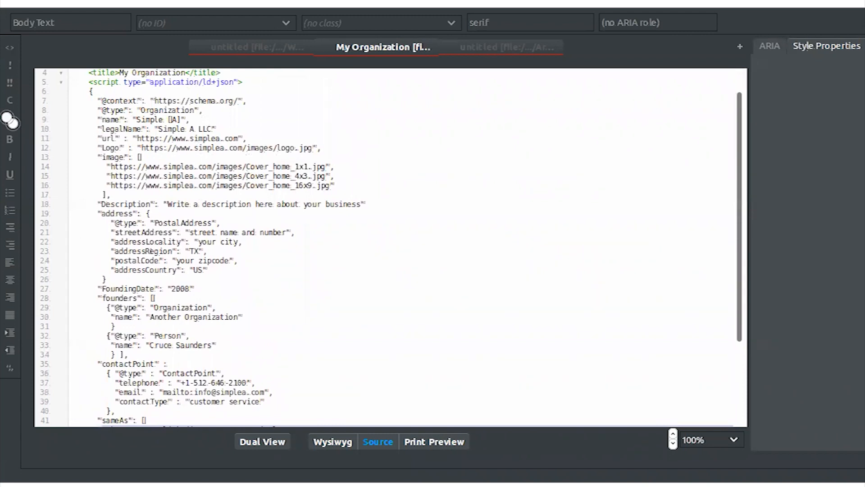
pyautogui.click(1, 17)
pyautogui.moveTo(339, 176); pyautogui.dragTo(276, 183)
pyautogui.press('BackSpace')
pyautogui.write('lo')
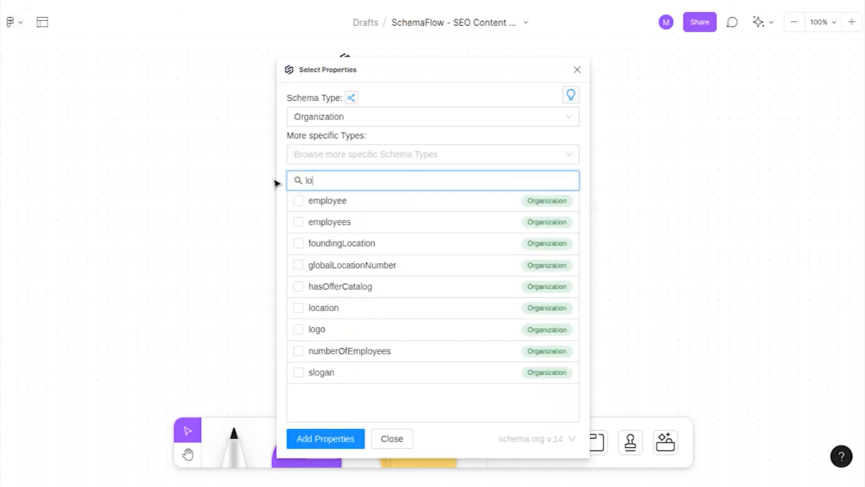
pyautogui.write('g')
pyautogui.click(298, 220)
# - Search the schema properties for "image" and select the image property
pyautogui.moveTo(315, 180); pyautogui.dragTo(235, 174)
pyautogui.write('image')
pyautogui.click(299, 201)
# - Search the schema properties for "fou" and select founders and foundingDate
pyautogui.write('f')
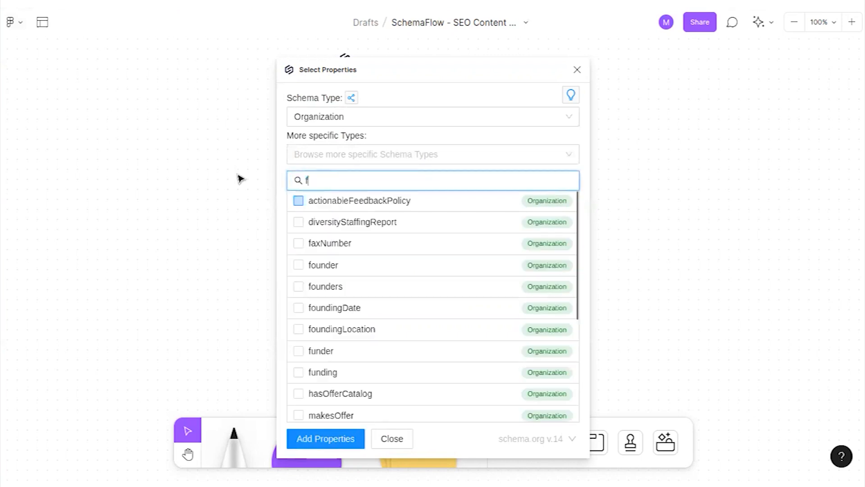
pyautogui.write('ou')
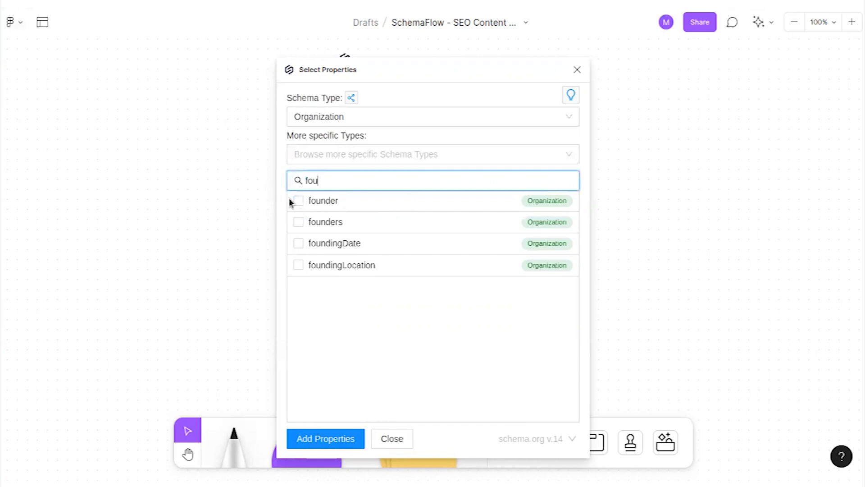
pyautogui.click(303, 224)
pyautogui.click(298, 243)
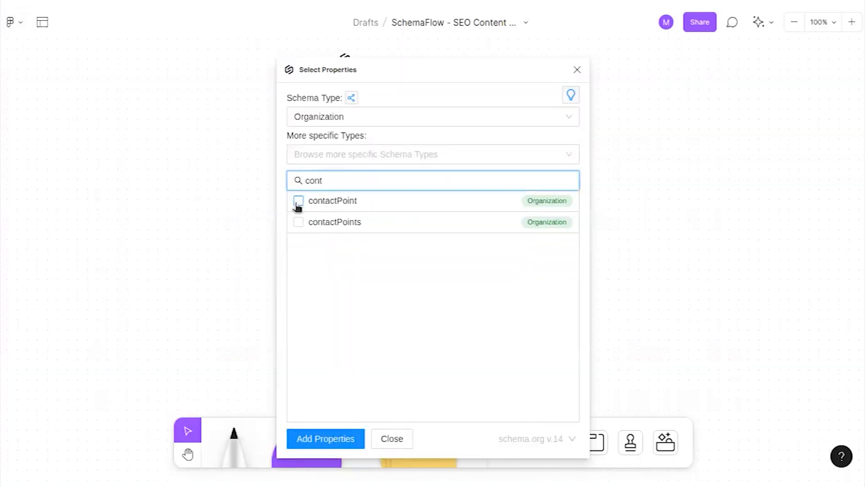
# - Select the contactPoint property, search for "sam" to select sameAs, and add all chosen properties to the schema
pyautogui.click(298, 202)
pyautogui.click(336, 179)
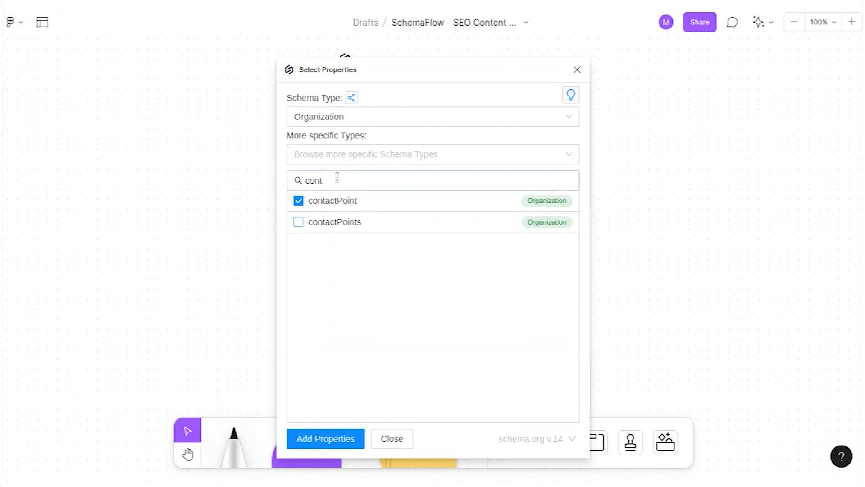
pyautogui.hotkey('ctrl', 'a')
pyautogui.write('sam')
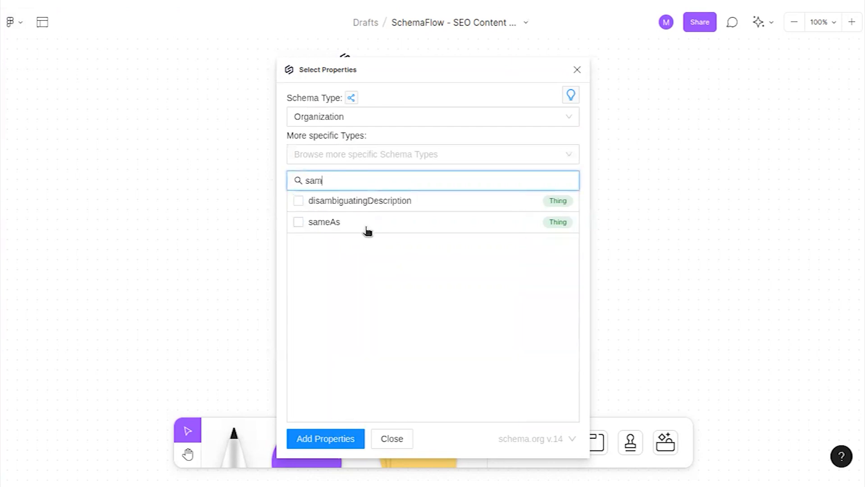
pyautogui.click(297, 222)
pyautogui.click(304, 439)
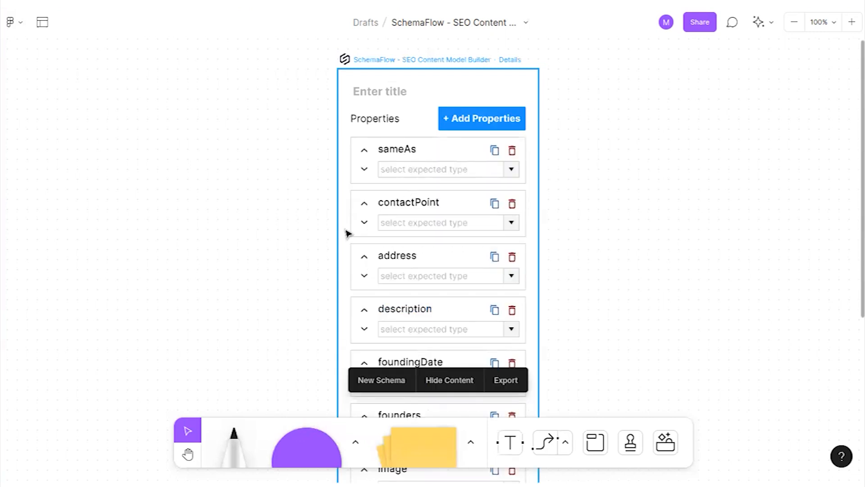
# - Title the schema card "Home - Organization Schema"
pyautogui.scroll(-8, 409, 278)
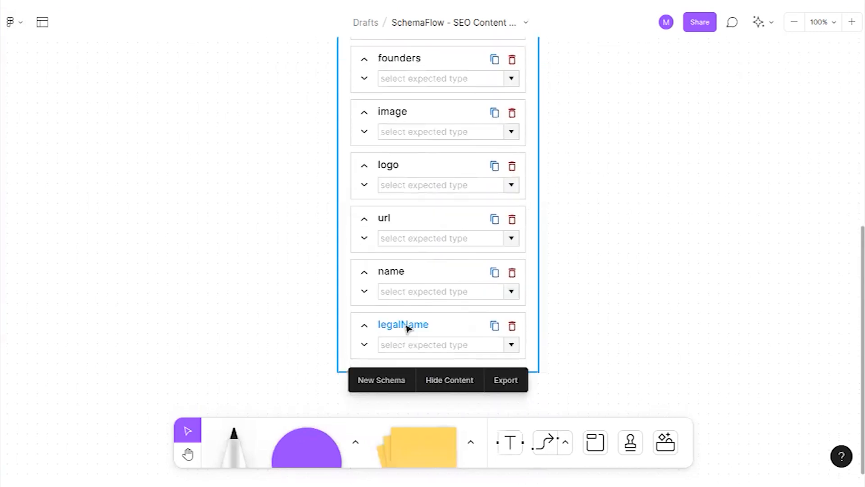
pyautogui.scroll(8, 409, 324)
pyautogui.click(361, 92)
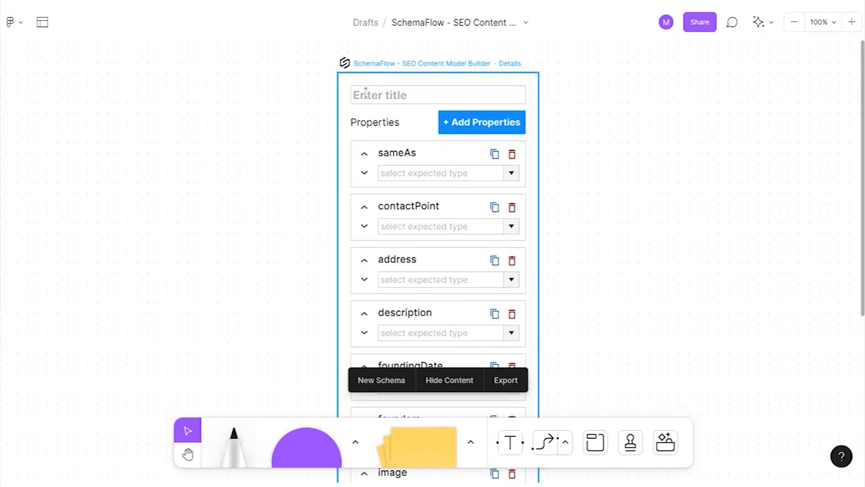
pyautogui.click(366, 93)
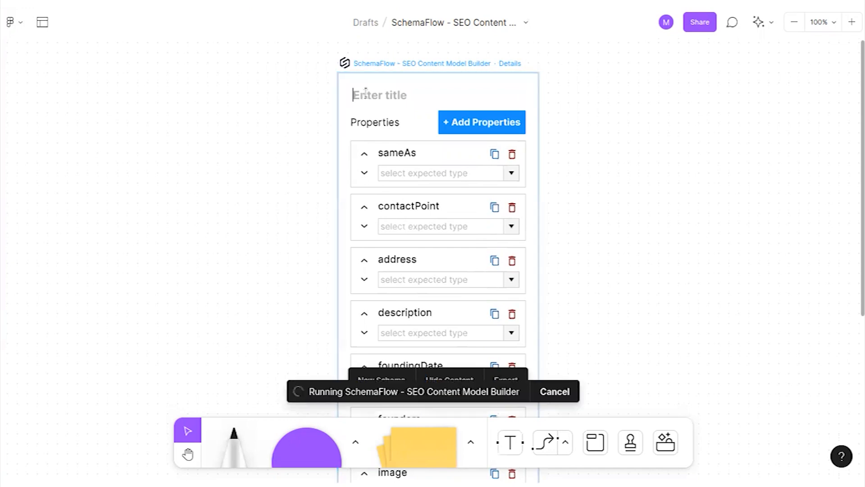
pyautogui.write('Organization Schem')
pyautogui.press('BackSpace')
pyautogui.write('ema')
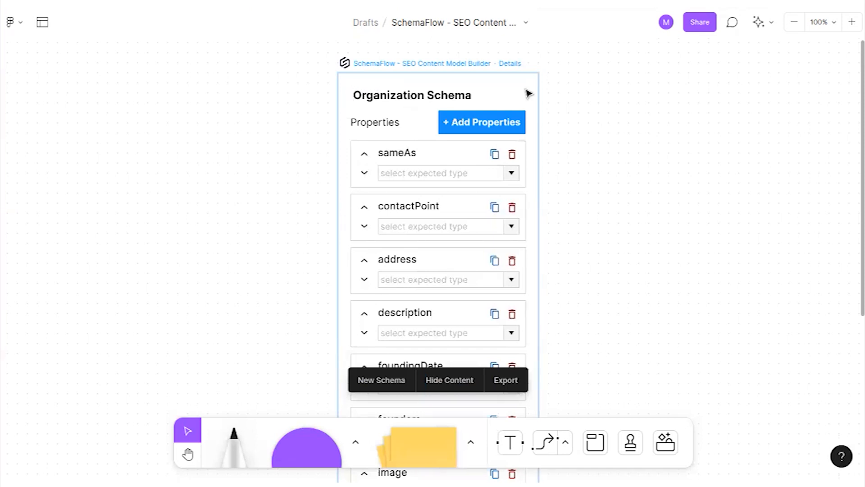
pyautogui.write('H ome')
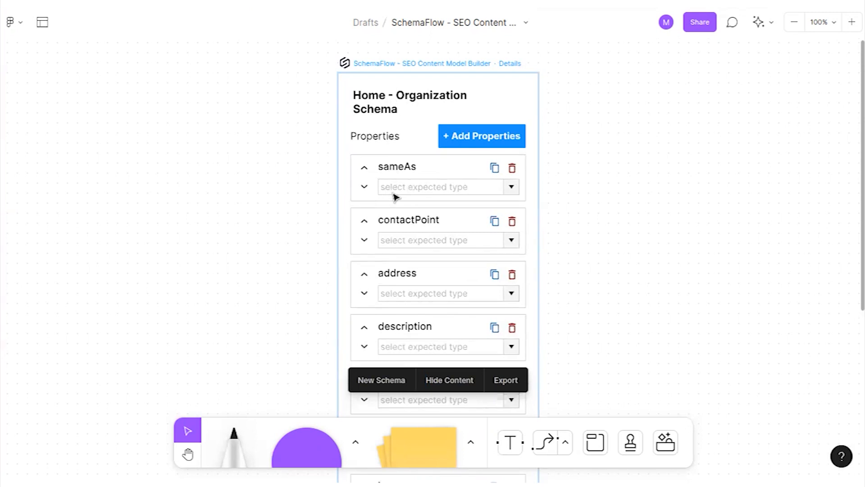
# - Set the expected type of sameAs to URL and of contactPoint to ContactPoint
pyautogui.click(510, 189)
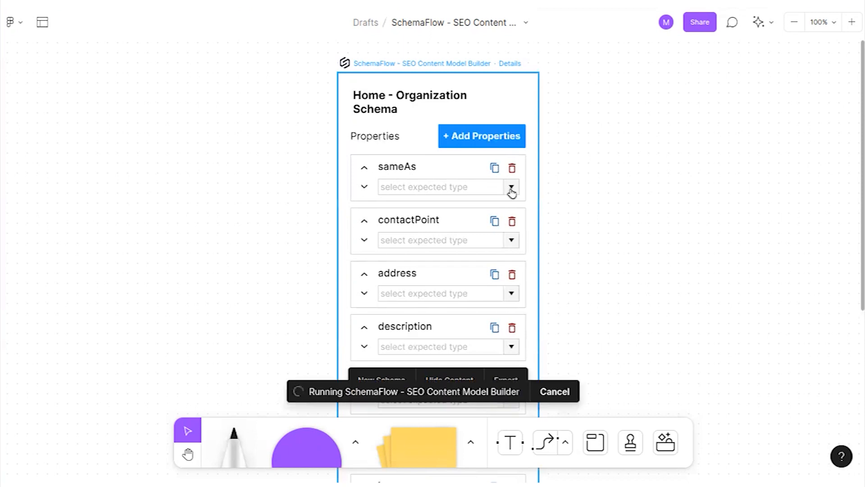
pyautogui.click(392, 205)
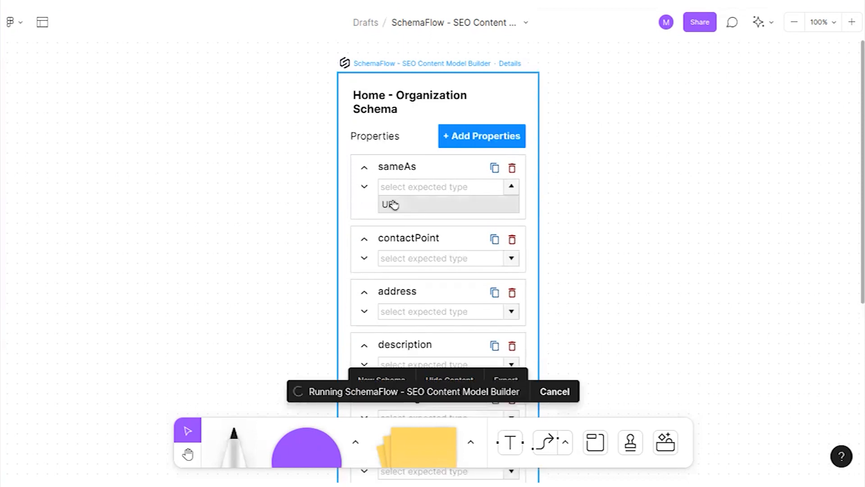
pyautogui.click(512, 260)
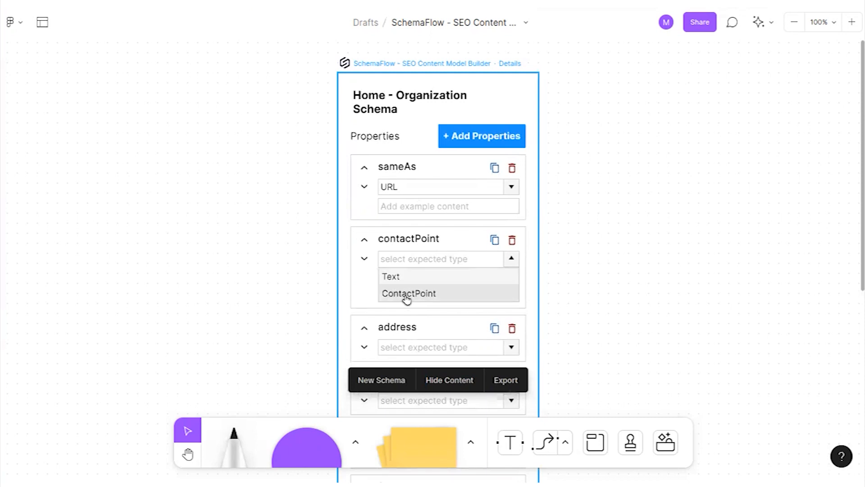
pyautogui.click(405, 294)
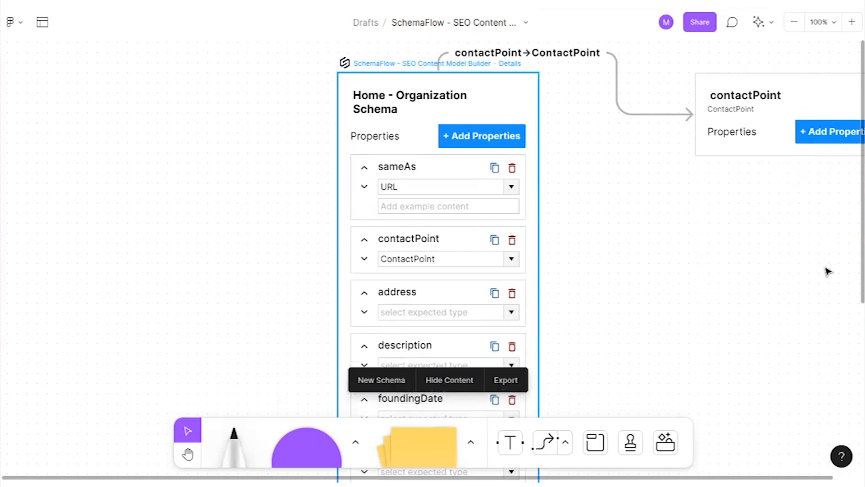
# - Set the expected type of address to PostalAddress and of description to String
pyautogui.scroll(-3, 415, 203)
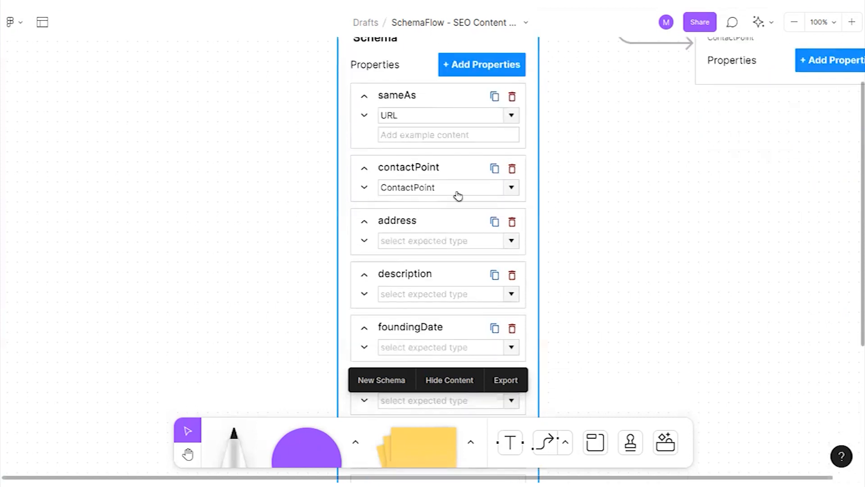
pyautogui.click(511, 242)
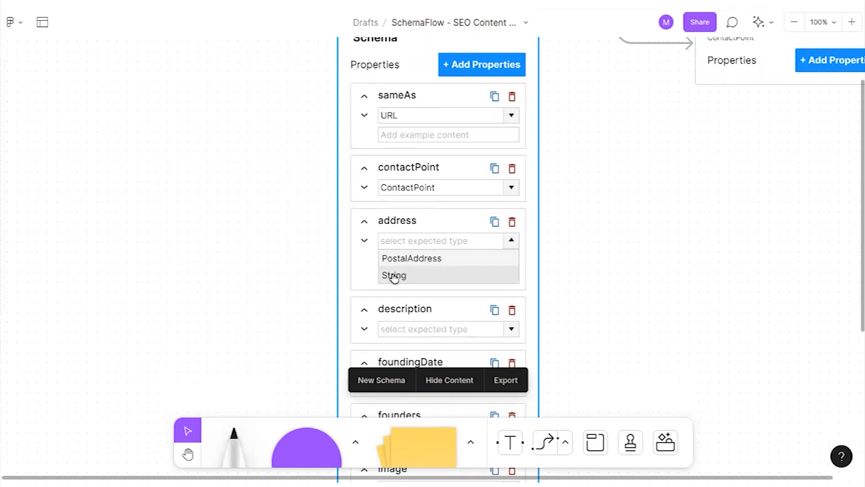
pyautogui.click(399, 262)
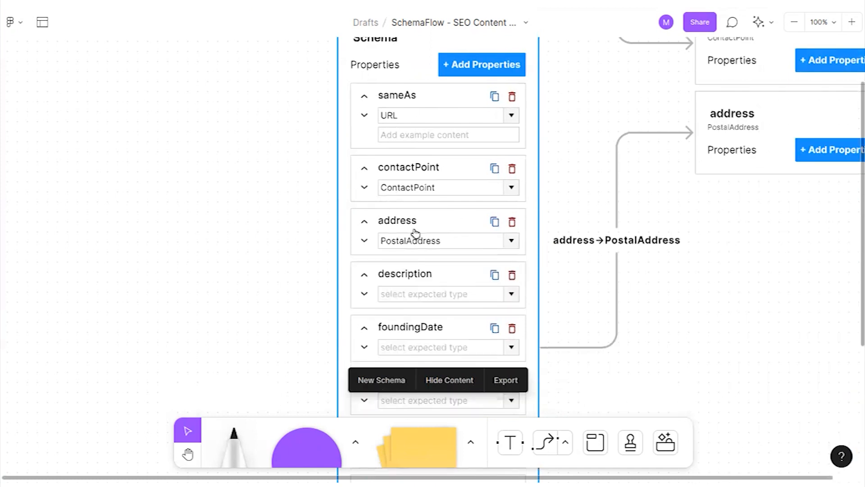
pyautogui.scroll(-3, 446, 239)
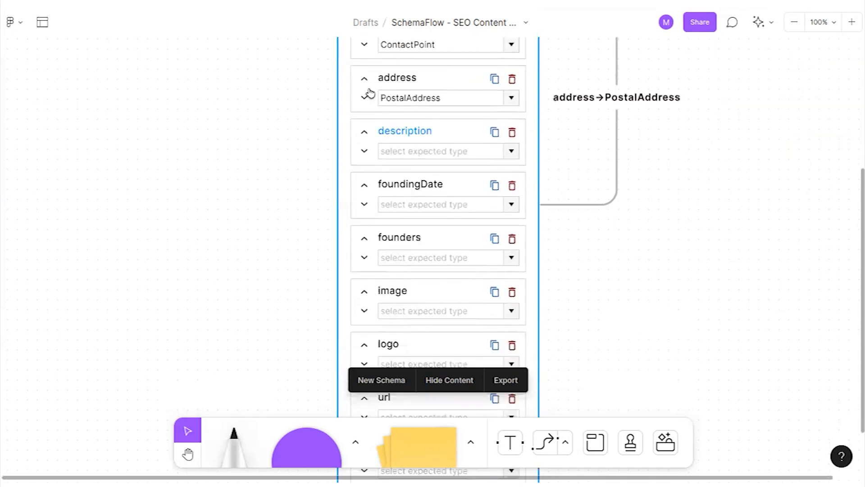
pyautogui.click(511, 155)
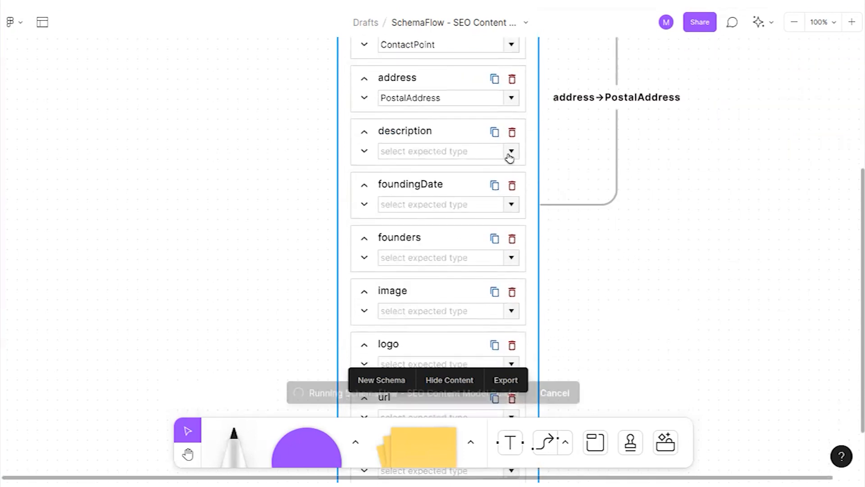
pyautogui.click(393, 170)
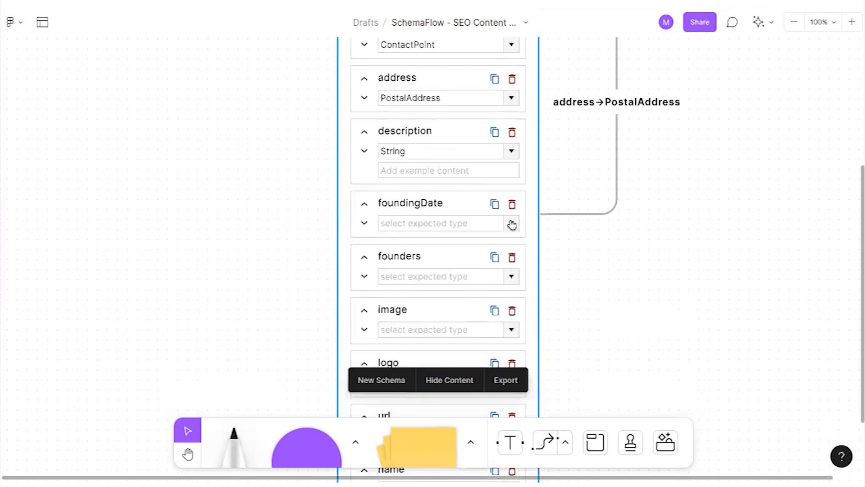
# - Set the expected type of foundingDate to Date and of founders to Person
pyautogui.click(512, 224)
pyautogui.click(511, 242)
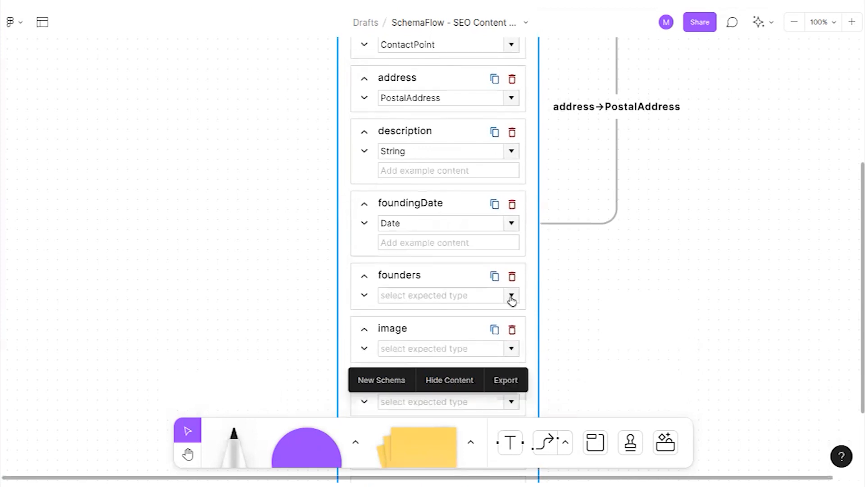
pyautogui.click(512, 296)
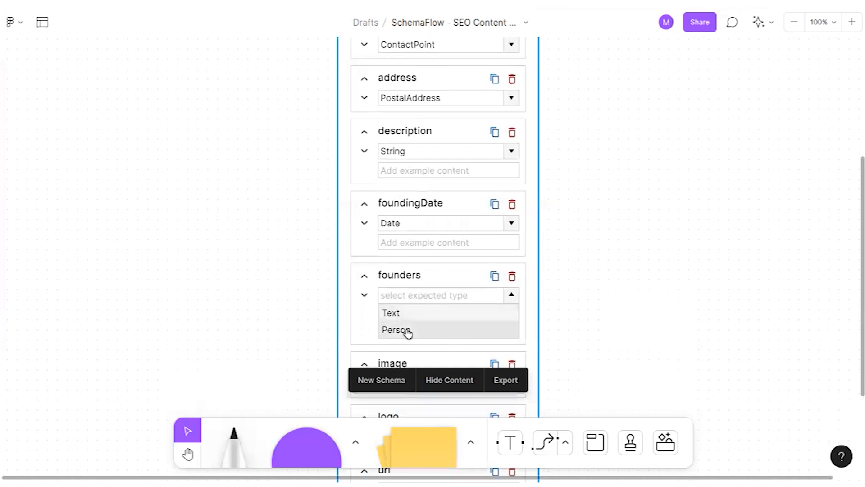
pyautogui.click(397, 330)
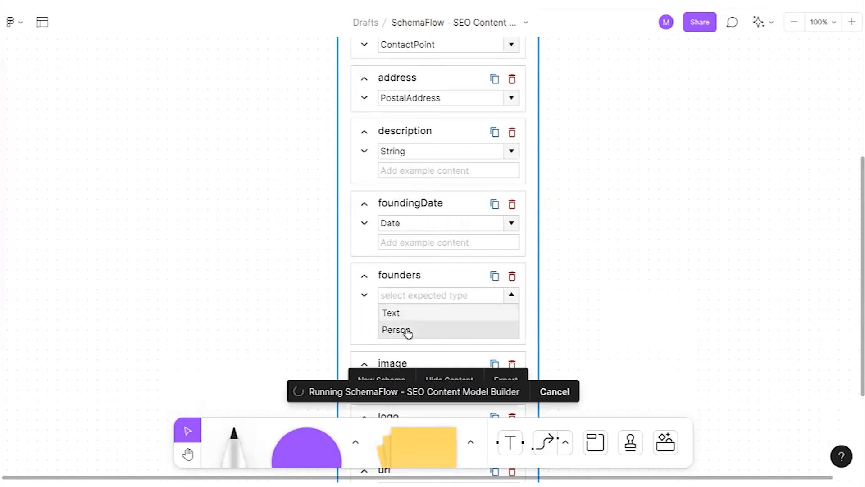
# - Set the expected type of both the image and logo properties to URL
pyautogui.scroll(-3, 390, 113)
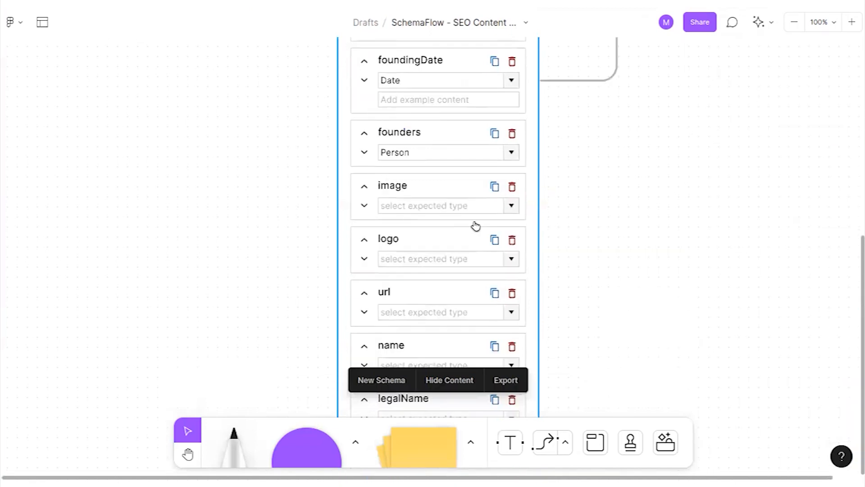
pyautogui.click(517, 206)
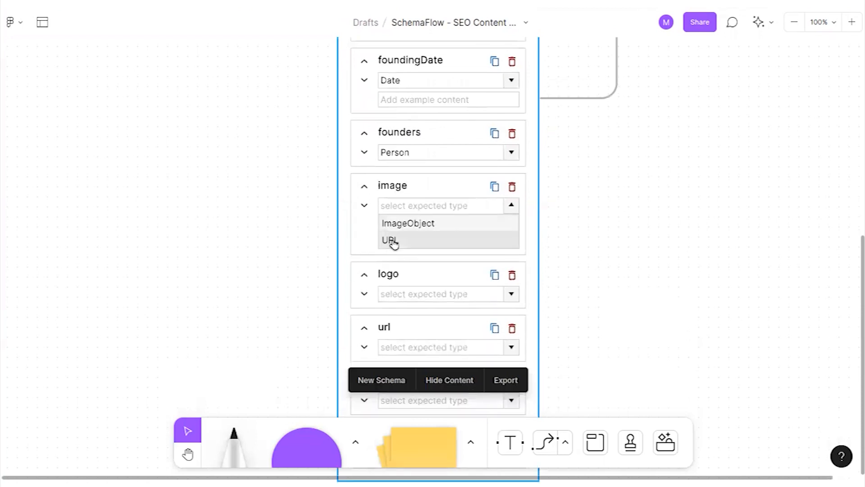
pyautogui.click(393, 242)
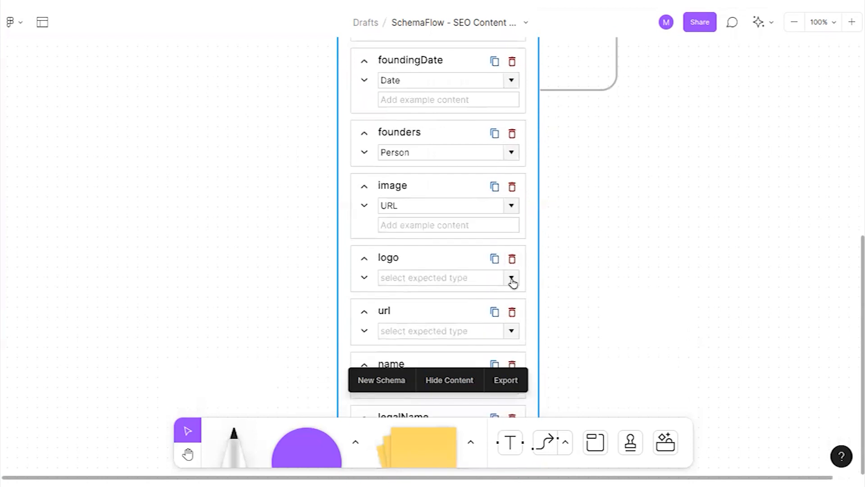
pyautogui.click(512, 281)
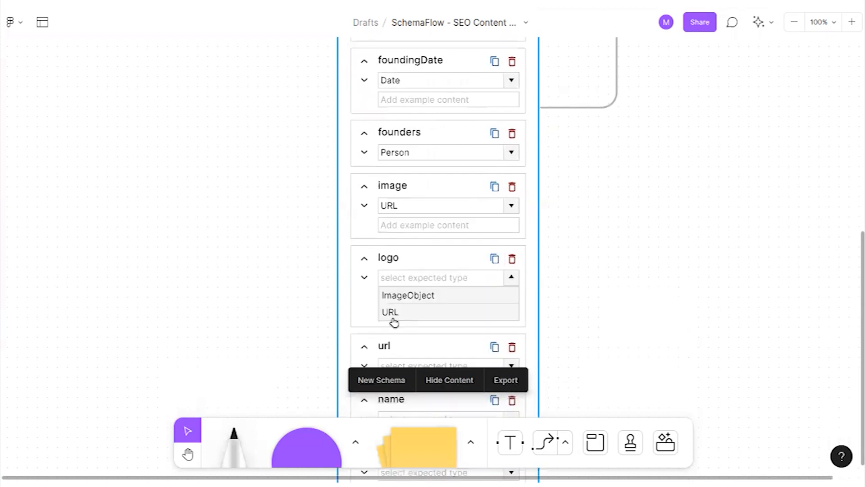
pyautogui.click(390, 312)
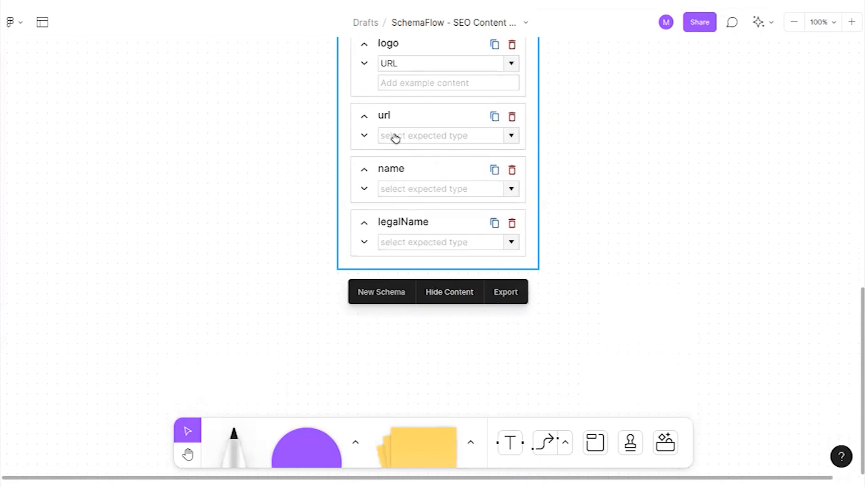
# - Set the expected type of url to URL, and of name and legalName to String
pyautogui.click(511, 136)
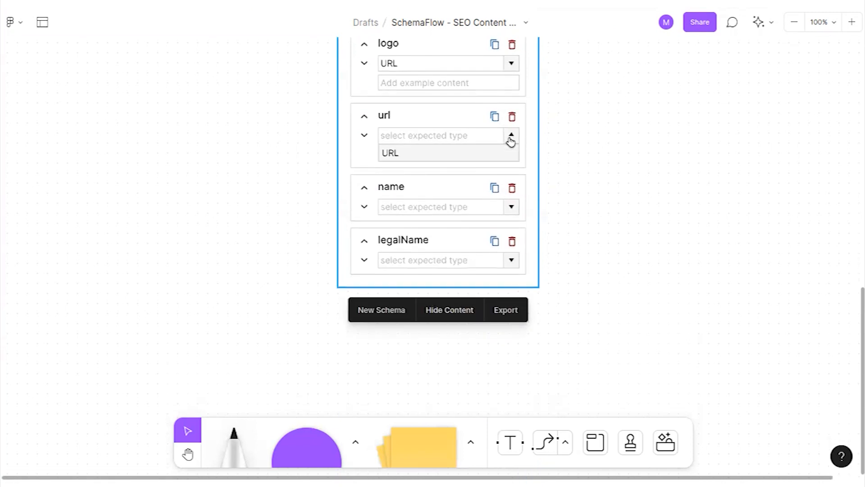
pyautogui.click(392, 153)
pyautogui.click(511, 206)
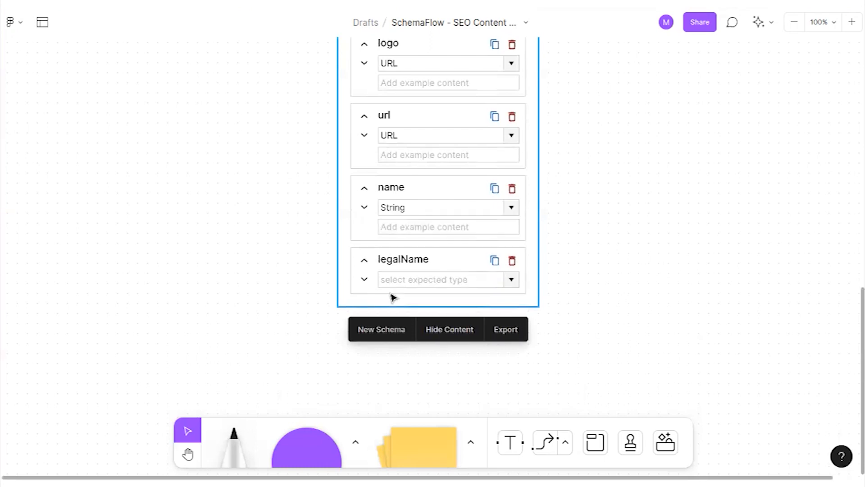
pyautogui.click(514, 280)
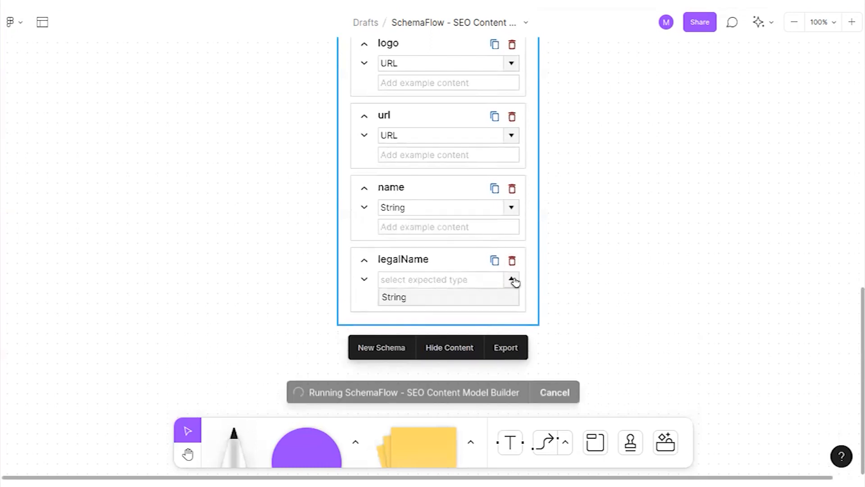
pyautogui.click(408, 299)
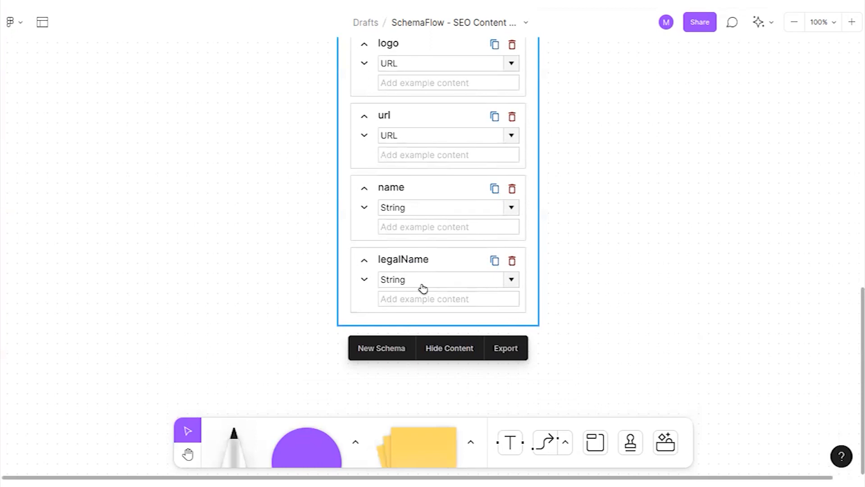
# - Spread the linked contactPoint, address and founders cards further apart vertically beside the Organization schema
pyautogui.scroll(15, 430, 300)
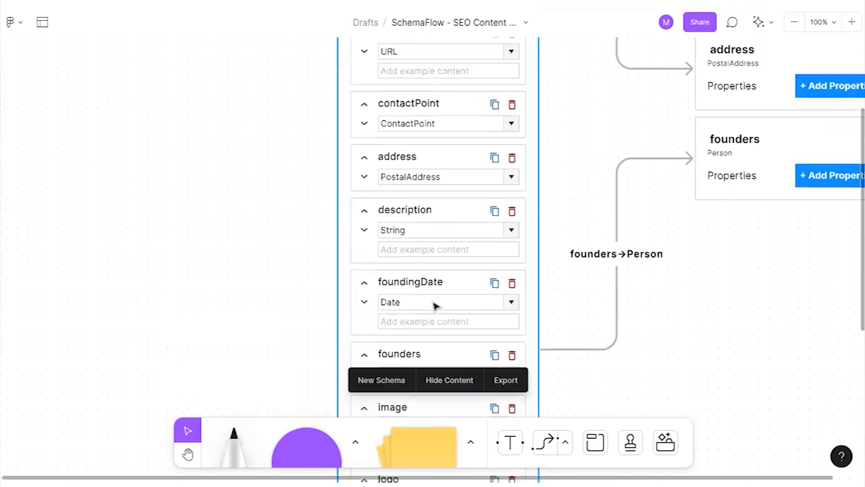
pyautogui.scroll(-3, 556, 303)
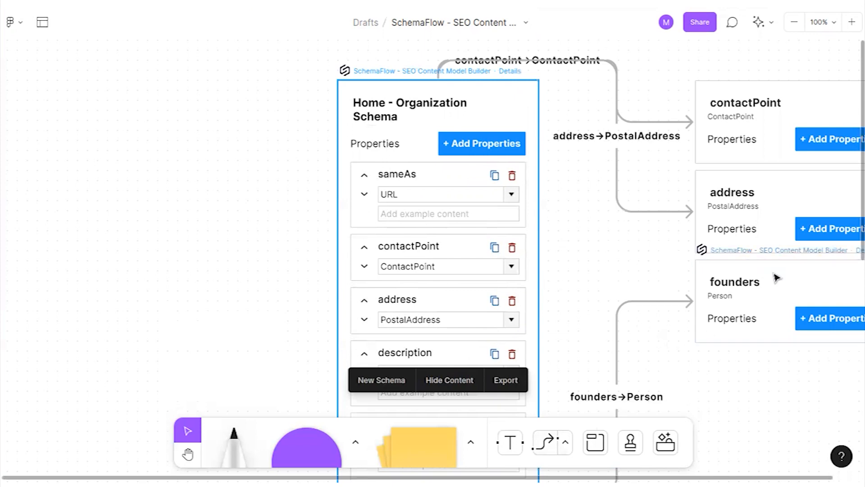
pyautogui.moveTo(774, 276); pyautogui.dragTo(780, 424)
pyautogui.moveTo(780, 423); pyautogui.dragTo(782, 467)
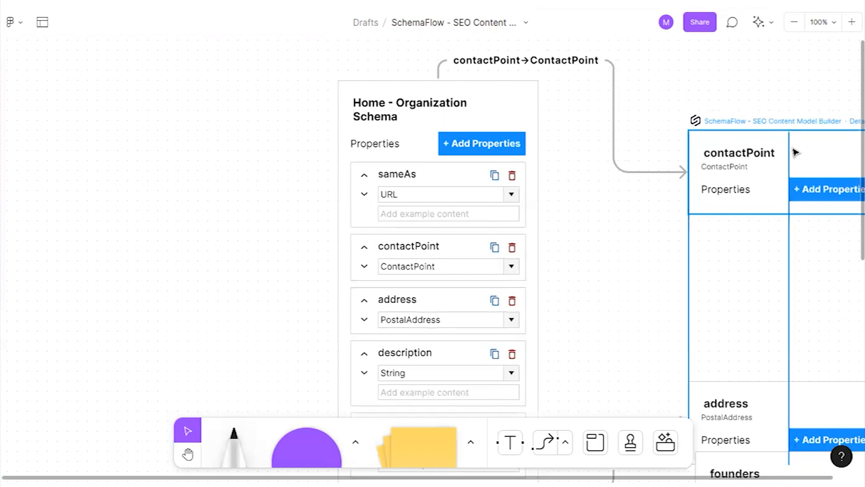
# - Add the telephone, email and contactType properties to the contactPoint schema
pyautogui.click(795, 152)
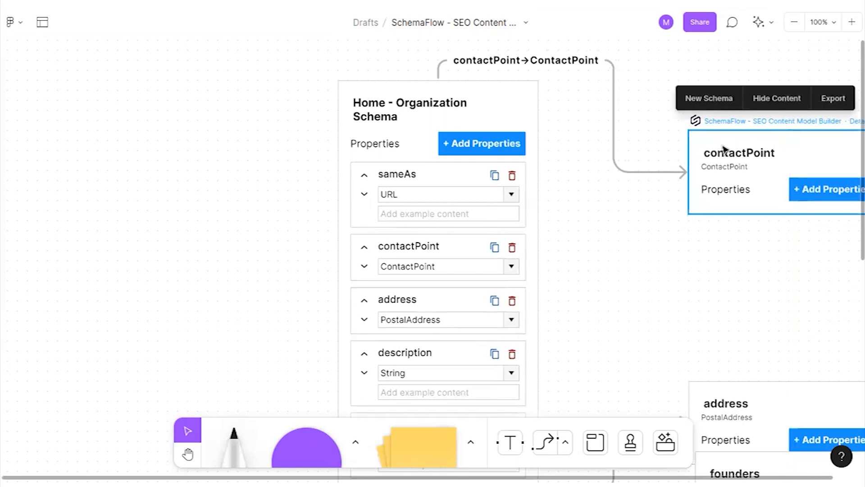
pyautogui.click(818, 189)
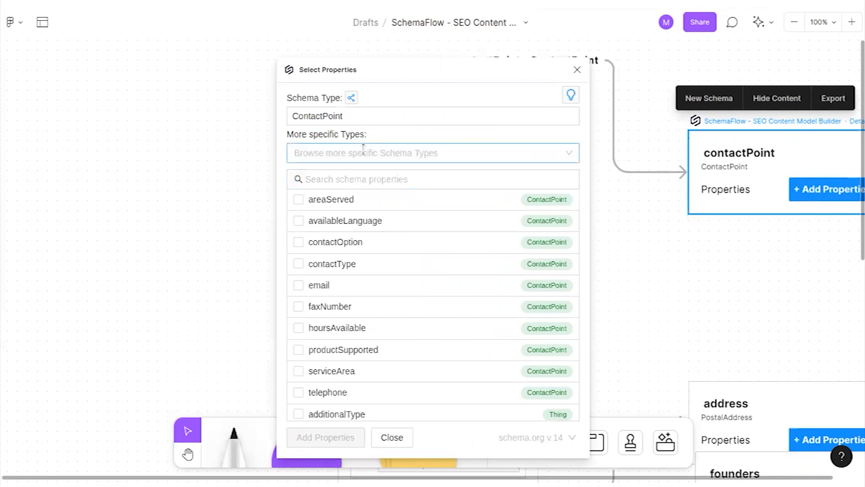
pyautogui.click(323, 179)
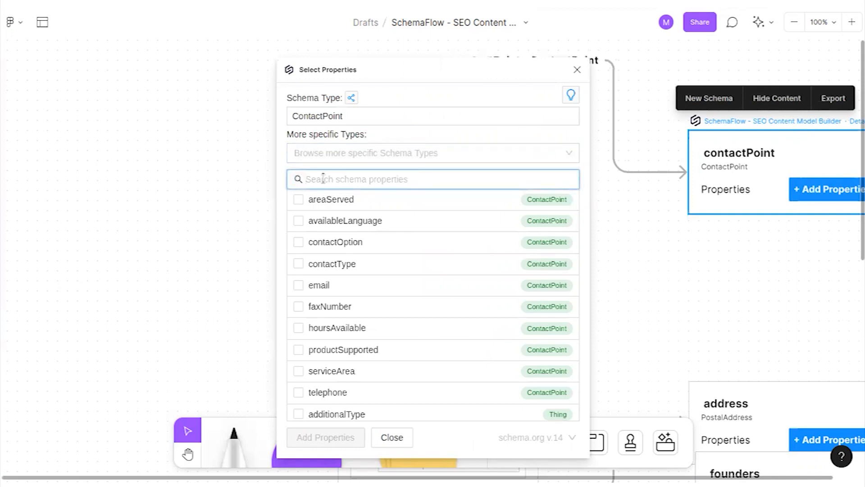
pyautogui.write('te')
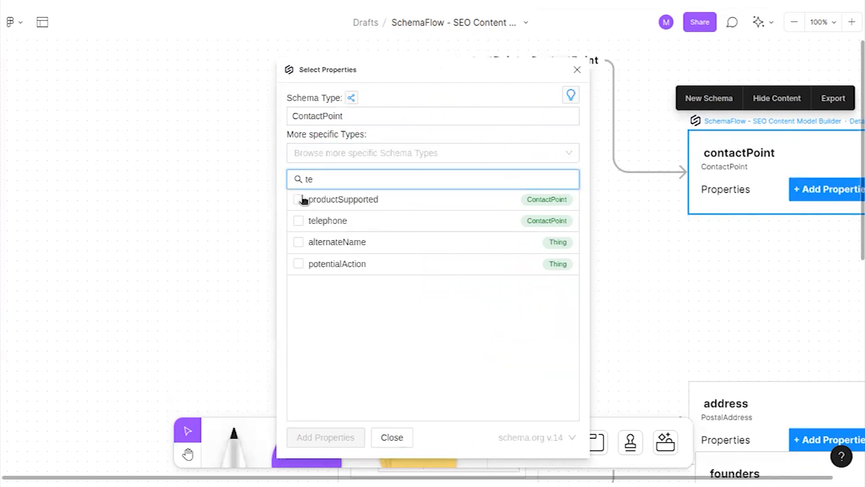
pyautogui.click(298, 220)
pyautogui.moveTo(325, 178); pyautogui.dragTo(287, 177)
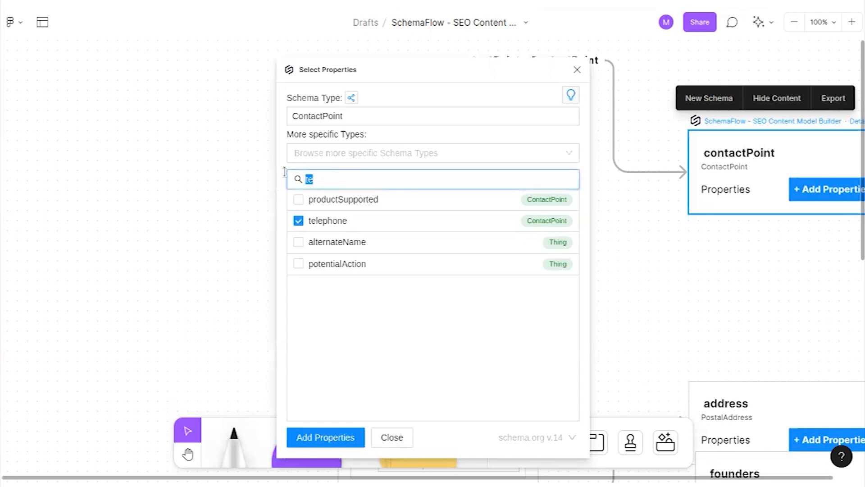
pyautogui.write('emai')
pyautogui.click(298, 199)
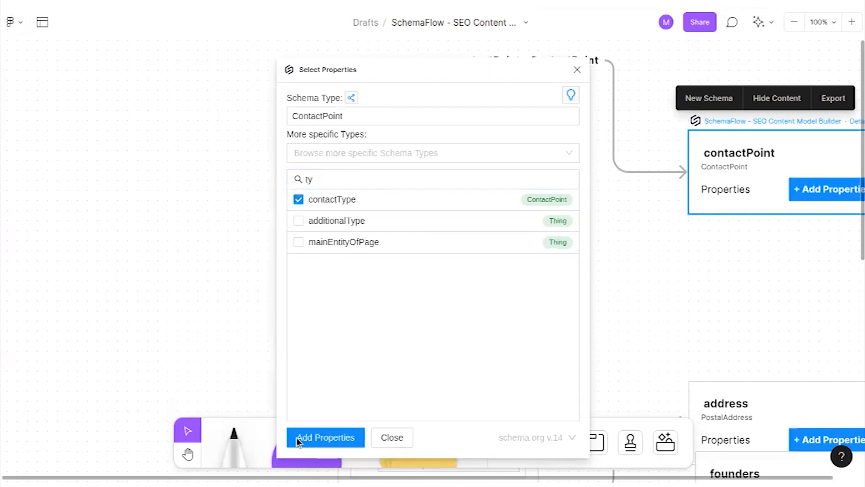
pyautogui.click(298, 441)
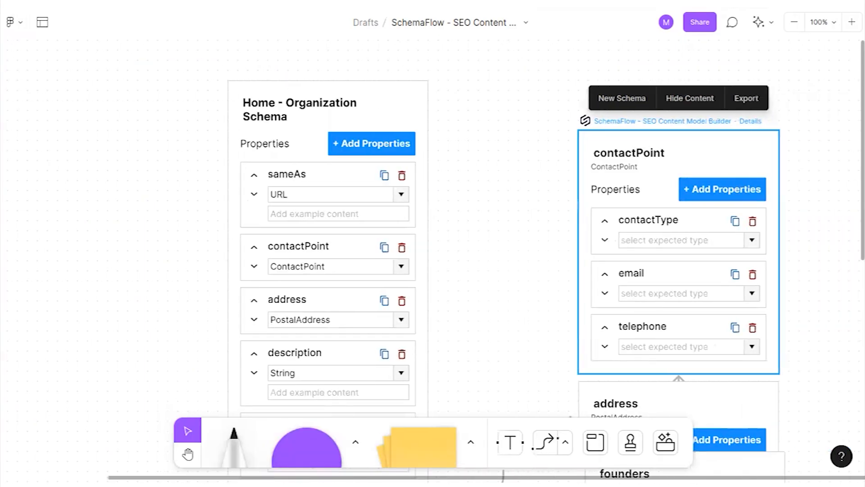
# - Set the expected types of contactPoint's contactType, email and telephone to String, moving the address and founders cards down to make room
pyautogui.click(734, 240)
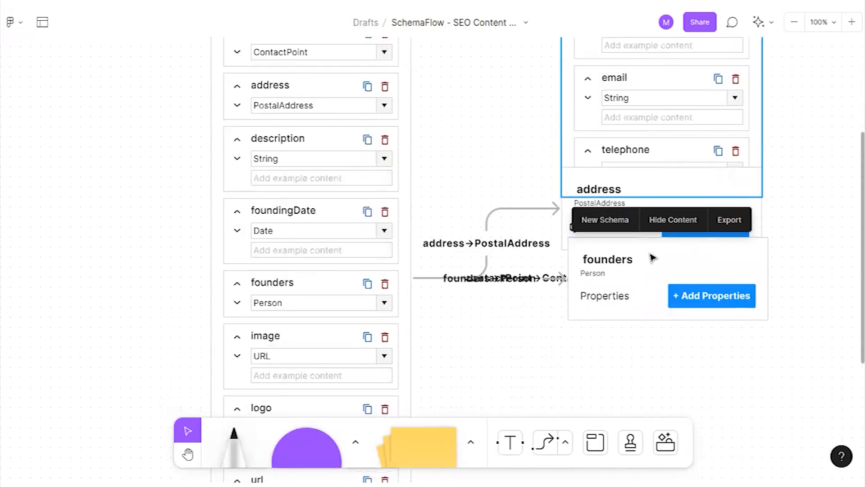
pyautogui.moveTo(648, 253); pyautogui.dragTo(665, 412)
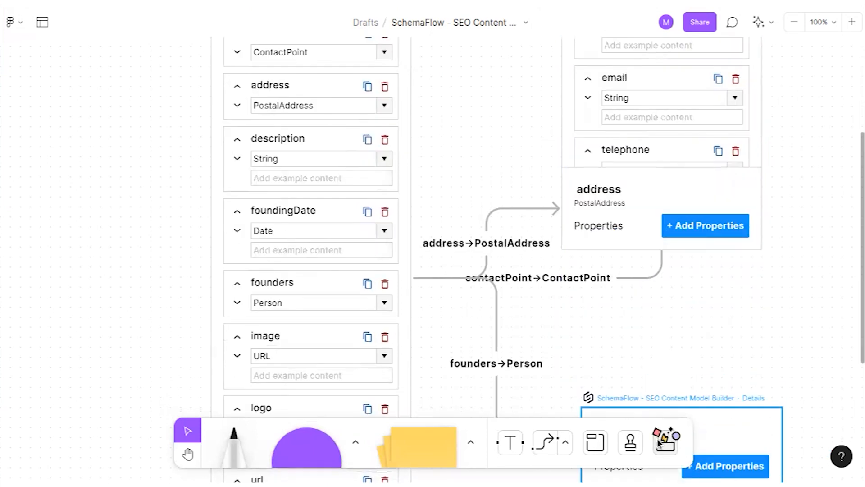
pyautogui.moveTo(679, 192); pyautogui.dragTo(680, 282)
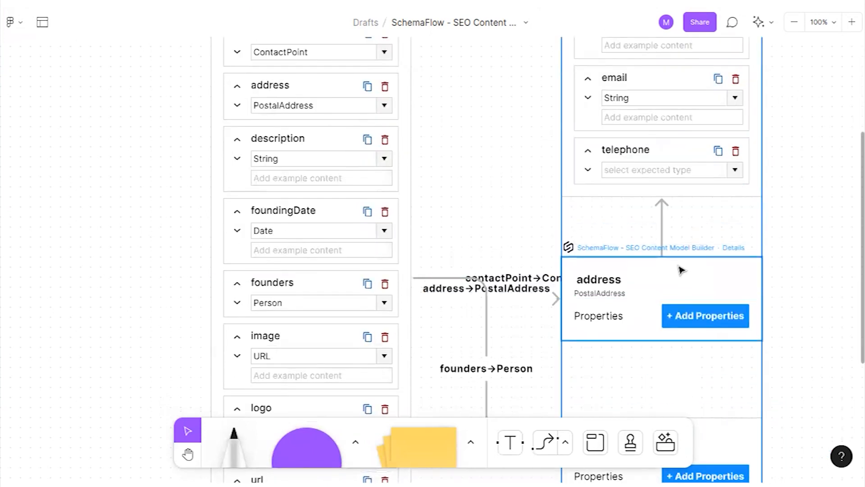
pyautogui.scroll(-3, 720, 291)
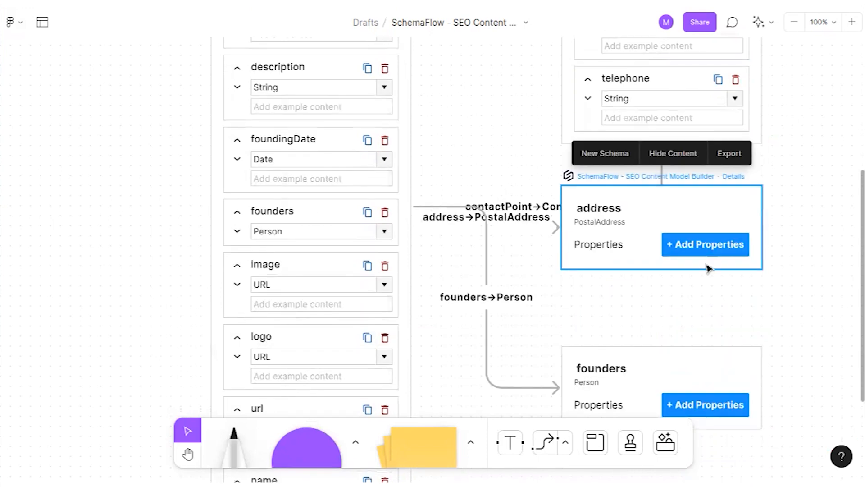
# - Add the addressCountry, addressLocality, addressRegion and streetAddress properties to the address schema
pyautogui.click(703, 245)
pyautogui.click(324, 179)
pyautogui.write('adr')
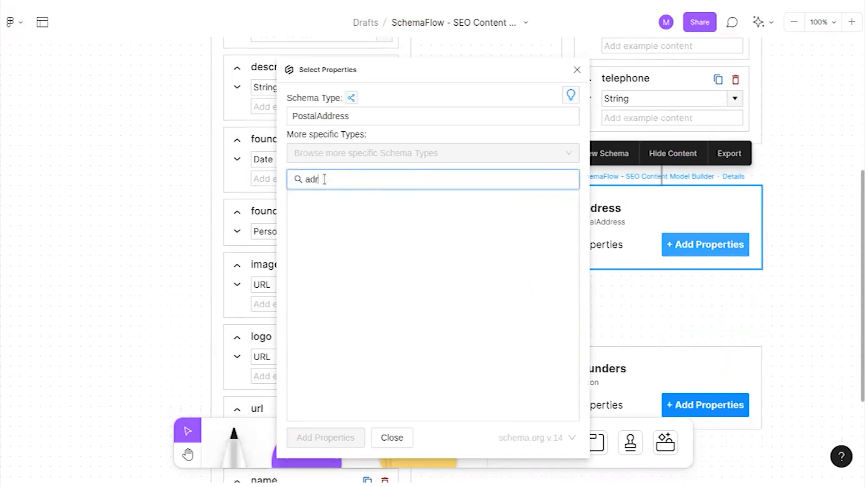
pyautogui.press('BackSpace')
pyautogui.write('dre')
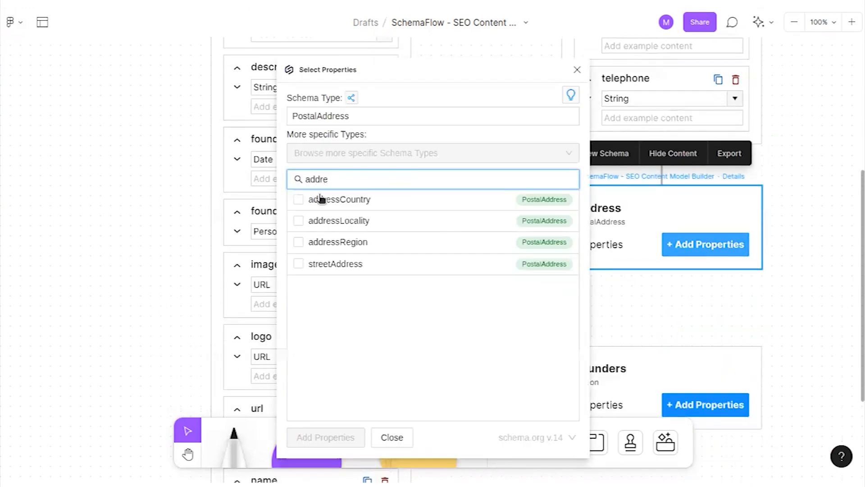
pyautogui.click(298, 199)
pyautogui.click(301, 243)
pyautogui.click(298, 264)
pyautogui.click(325, 437)
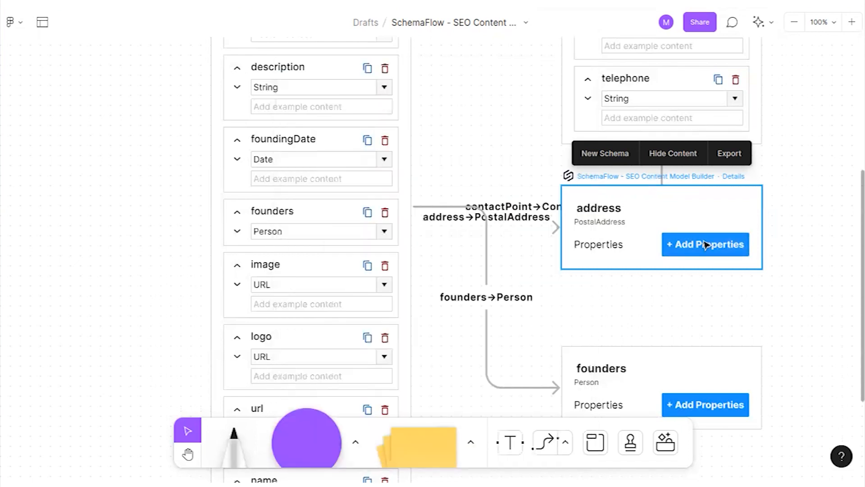
# - Move the founders card further down below the address card and add the postalCode property to the address schema
pyautogui.scroll(-4, 706, 245)
pyautogui.click(732, 376)
pyautogui.scroll(2, 729, 154)
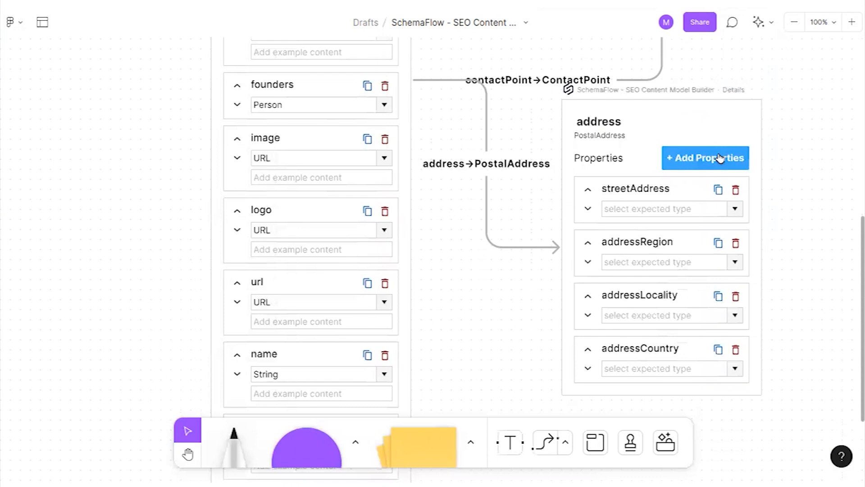
pyautogui.click(720, 157)
pyautogui.click(335, 179)
pyautogui.write('post')
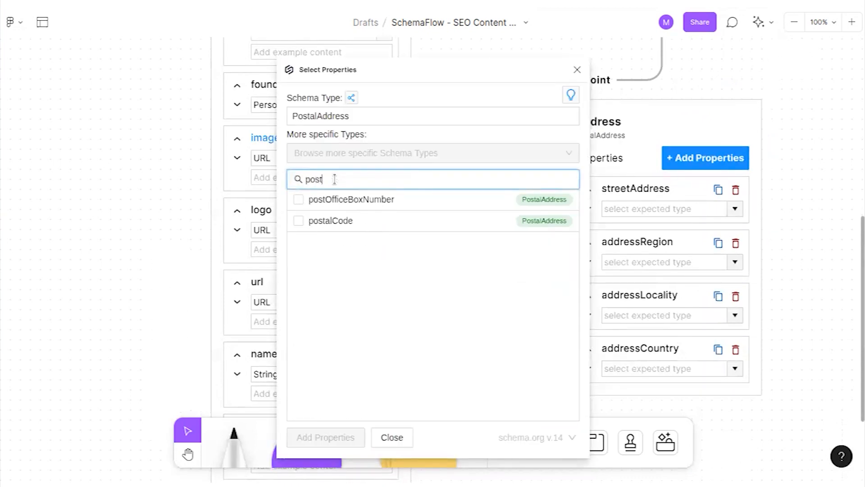
pyautogui.click(330, 220)
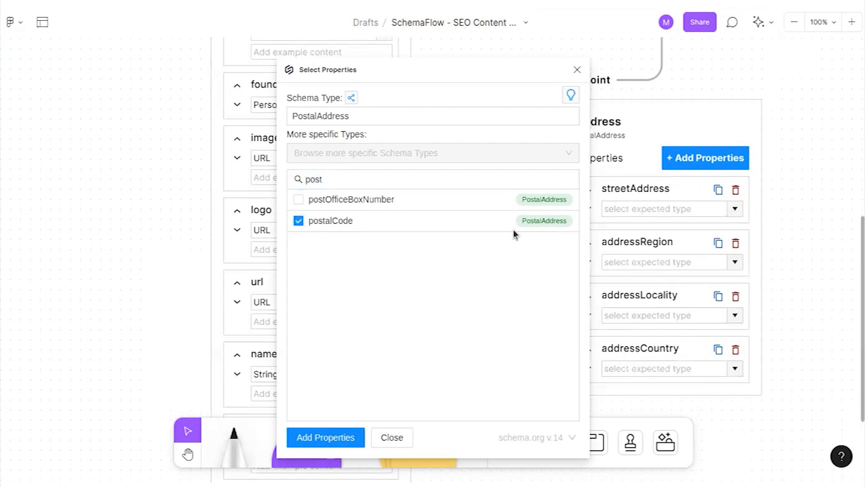
pyautogui.click(360, 438)
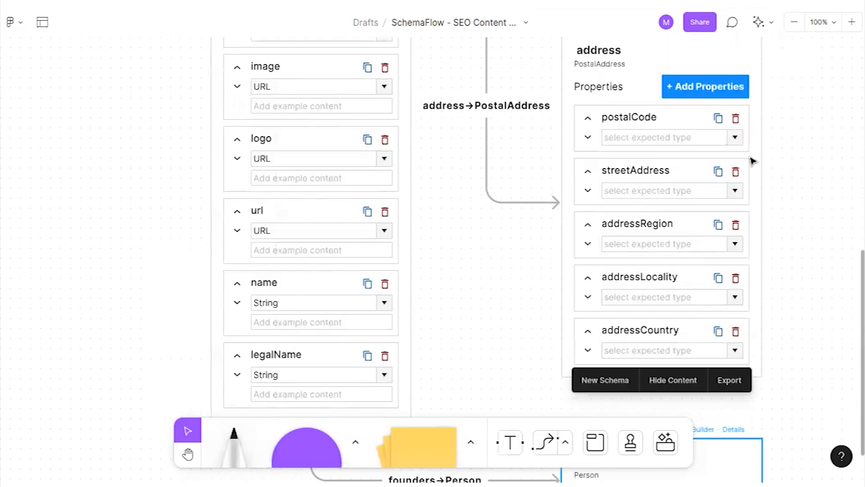
# - Set the expected type of postalCode, streetAddress, addressRegion and addressLocality in the address schema to String
pyautogui.click(735, 138)
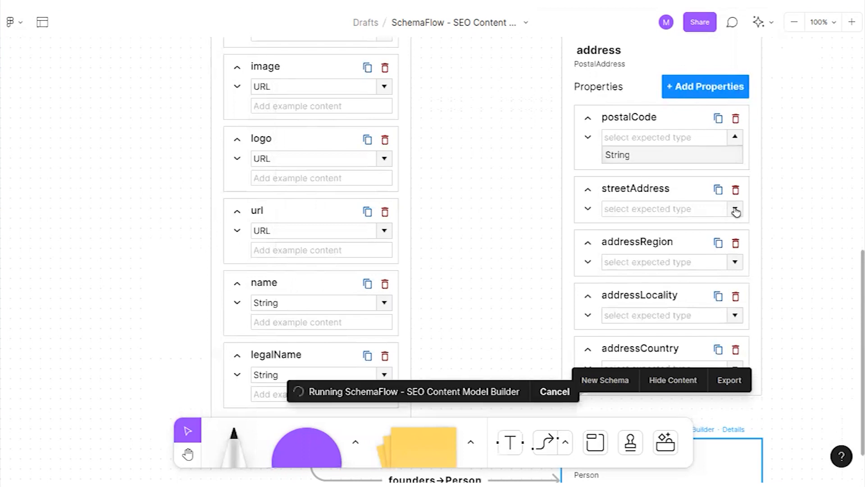
pyautogui.click(625, 212)
pyautogui.click(625, 228)
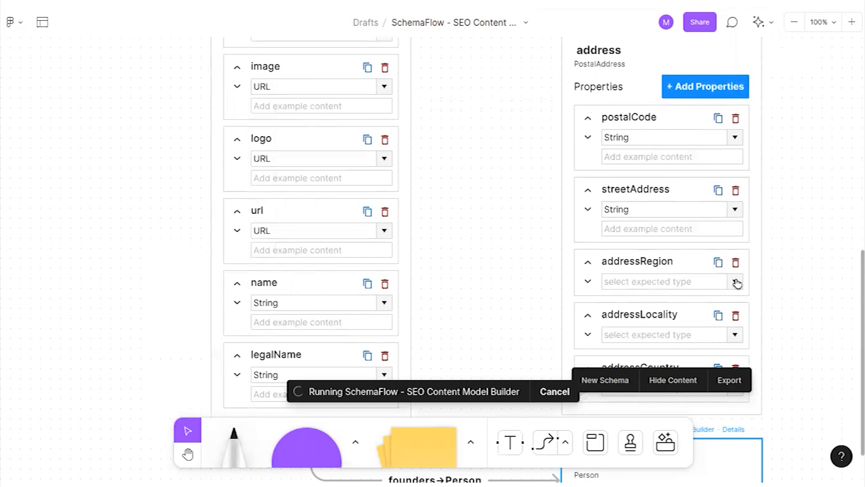
pyautogui.scroll(-3, 744, 248)
pyautogui.click(733, 211)
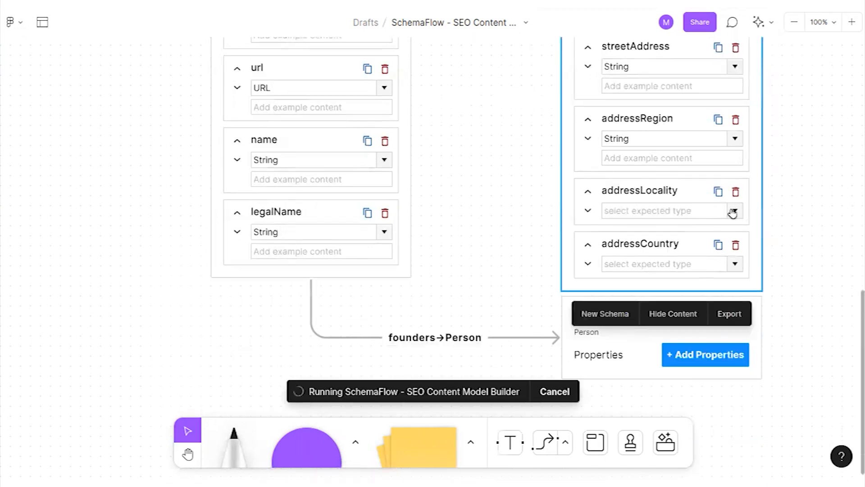
pyautogui.click(625, 228)
# - Set the expected type of addressCountry in the address schema to String
pyautogui.scroll(-3, 737, 141)
pyautogui.click(737, 141)
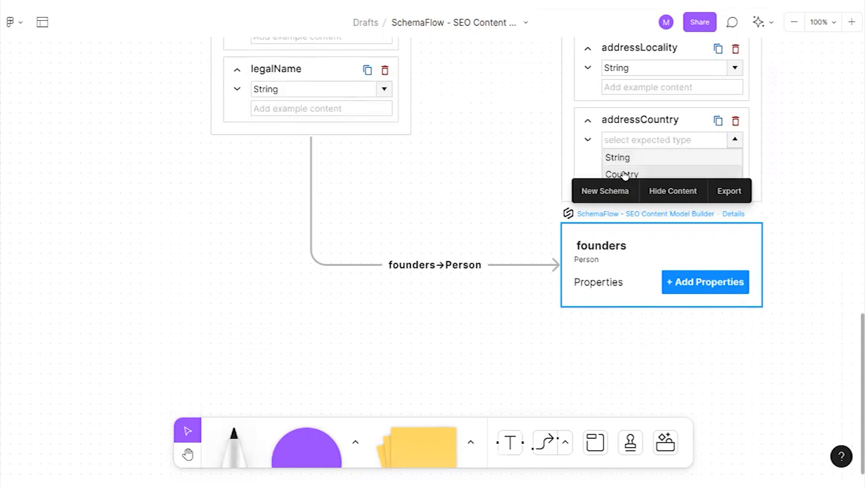
pyautogui.click(625, 175)
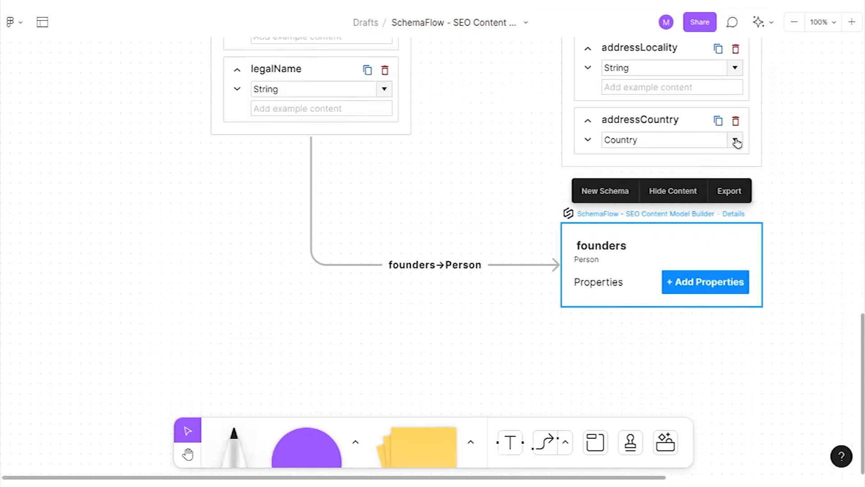
pyautogui.click(732, 142)
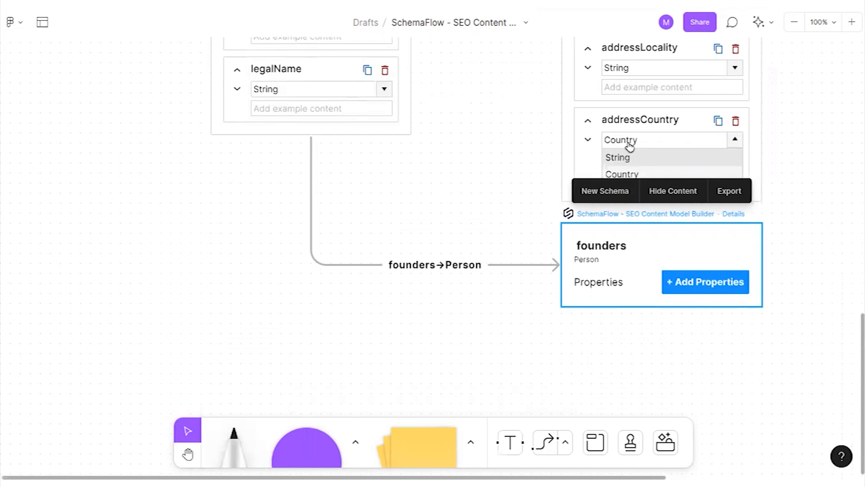
pyautogui.click(625, 159)
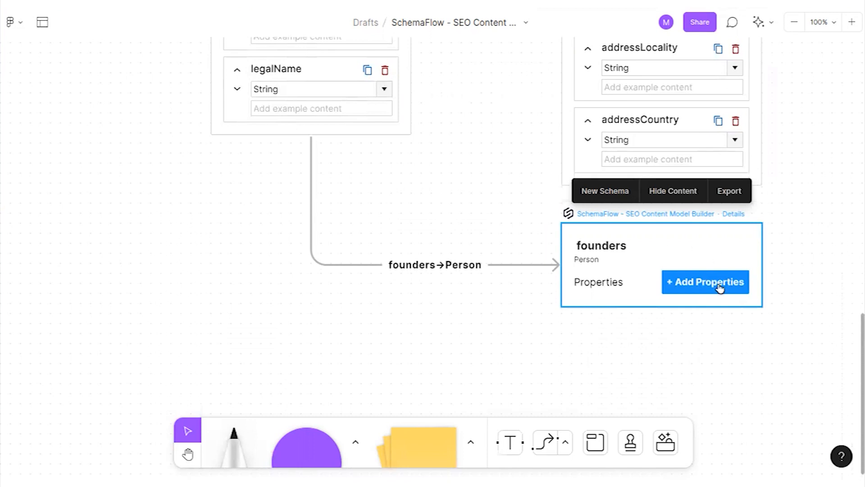
# - Add the name and url properties to the founders schema
pyautogui.click(716, 287)
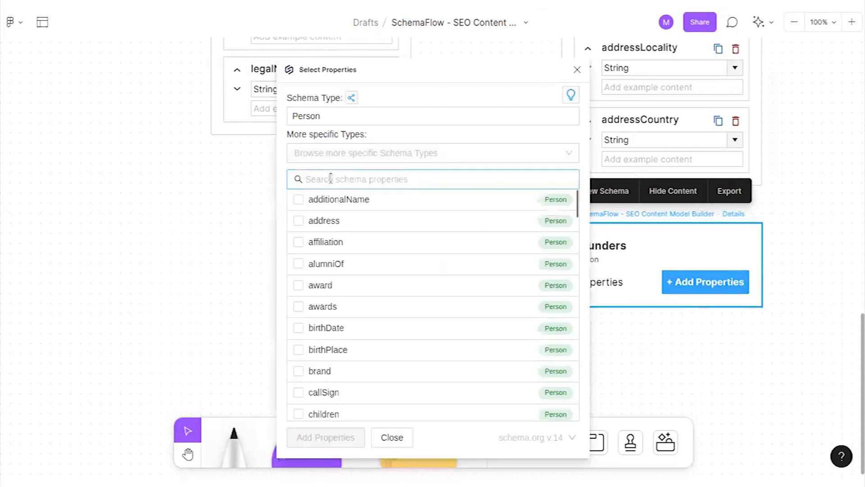
pyautogui.write('name')
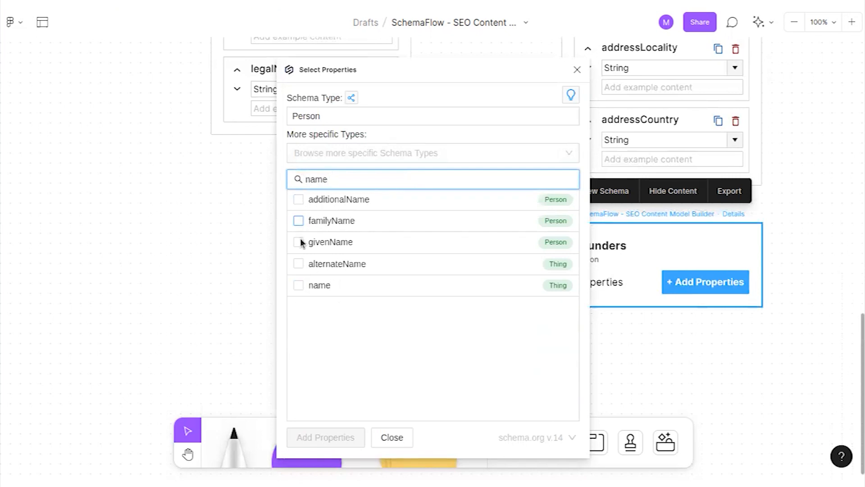
pyautogui.click(298, 286)
pyautogui.click(339, 178)
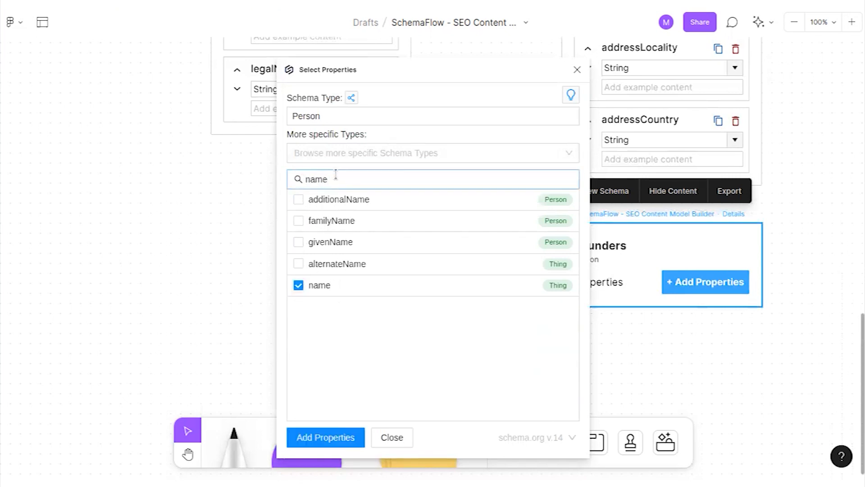
pyautogui.hotkey('ctrl', 'a')
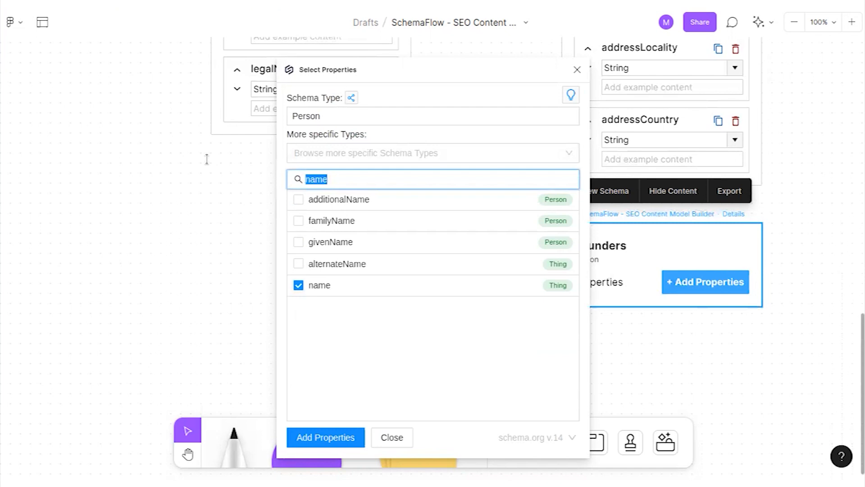
pyautogui.write('url')
pyautogui.click(300, 201)
pyautogui.click(333, 436)
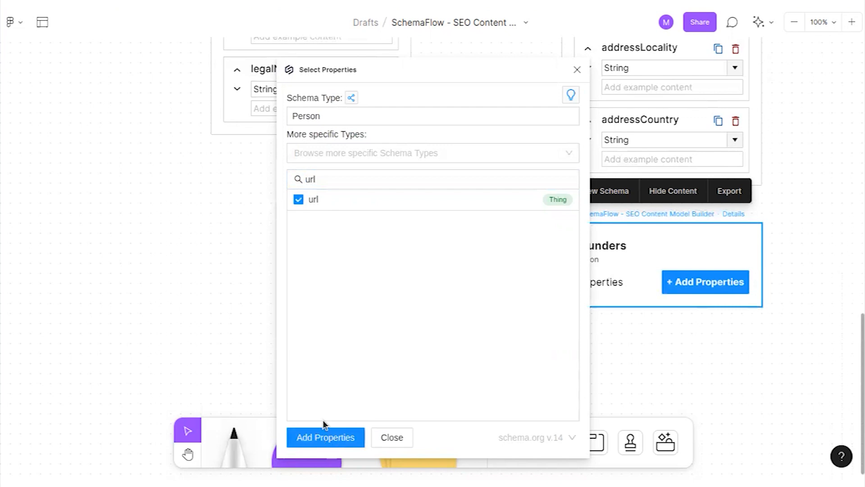
pyautogui.click(323, 436)
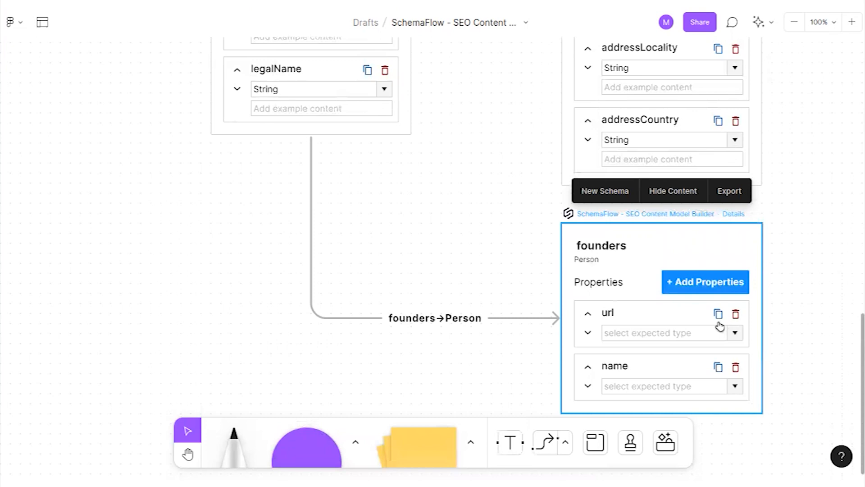
# - Set the expected type of the founders schema's url to URL and of its name to String
pyautogui.click(735, 336)
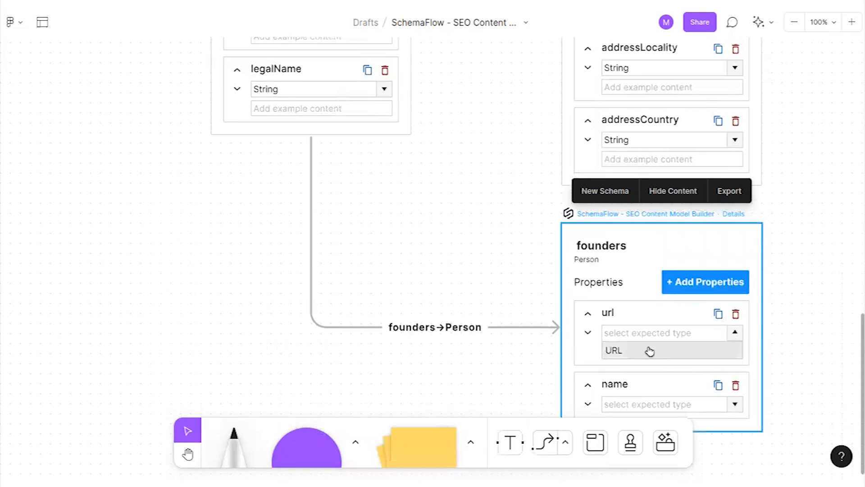
pyautogui.click(650, 351)
pyautogui.scroll(-3, 682, 340)
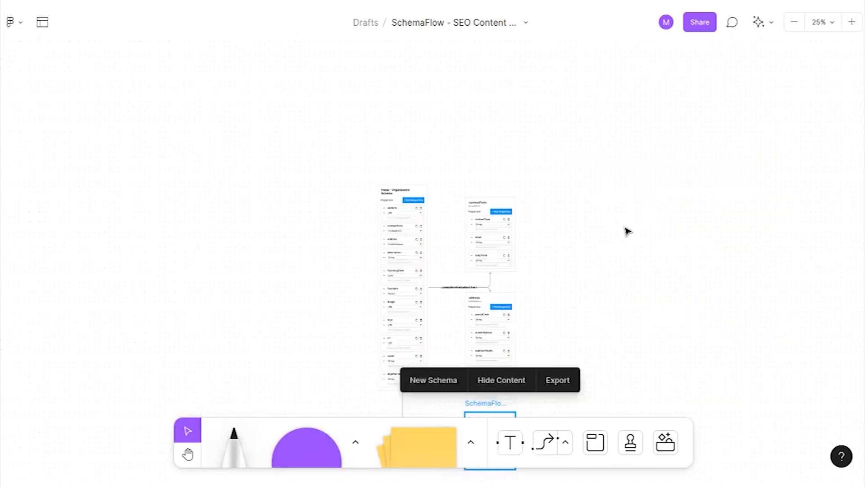
pyautogui.scroll(-2, 623, 227)
pyautogui.scroll(1, 626, 231)
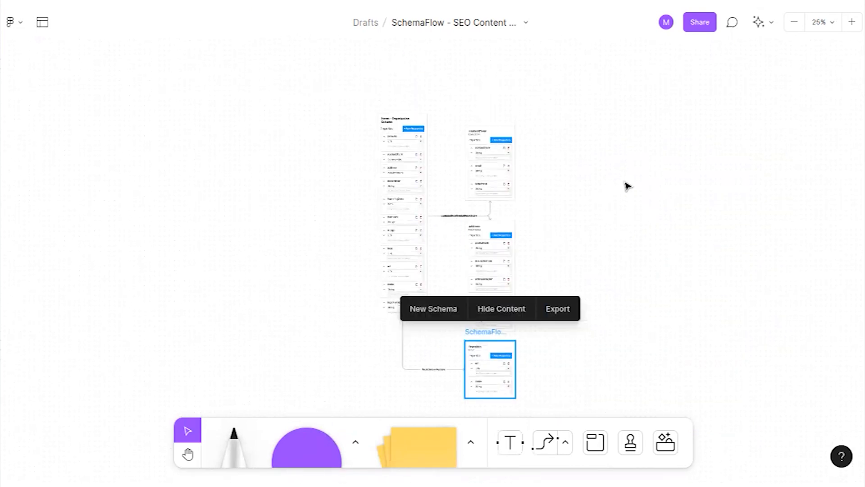